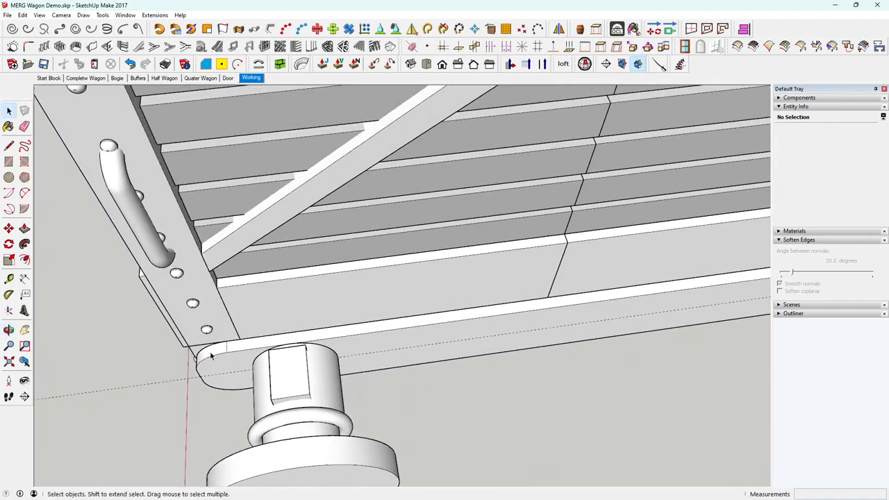
Measure the distance from the edge of the beam's rounded end to the middle of the buffer
{"action": "left_click", "coordinate": [9, 278]}
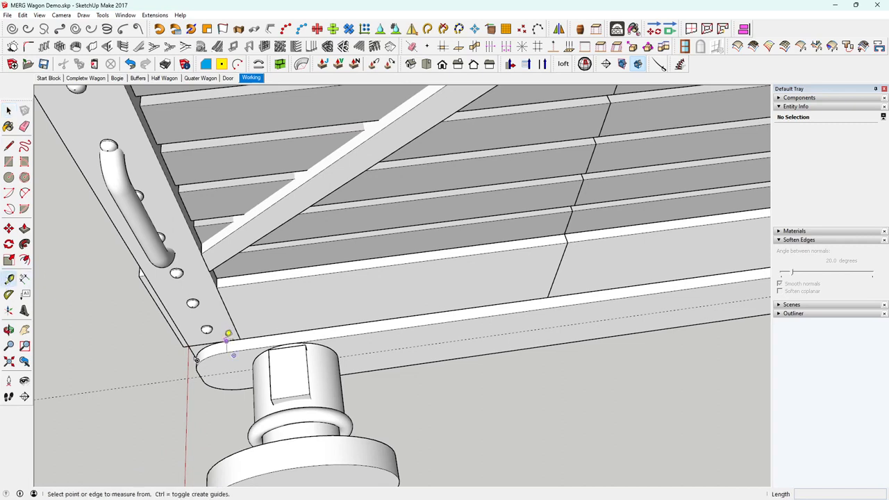
{"action": "left_click", "coordinate": [228, 340]}
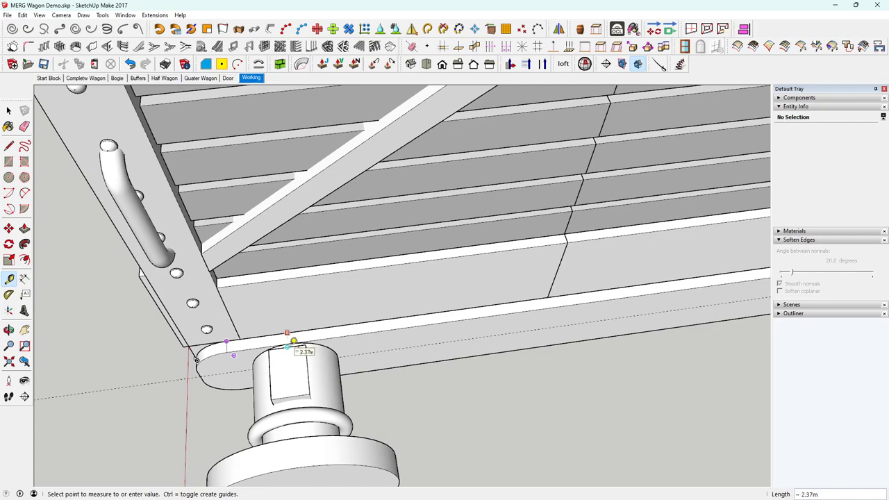
{"action": "left_click", "coordinate": [294, 341]}
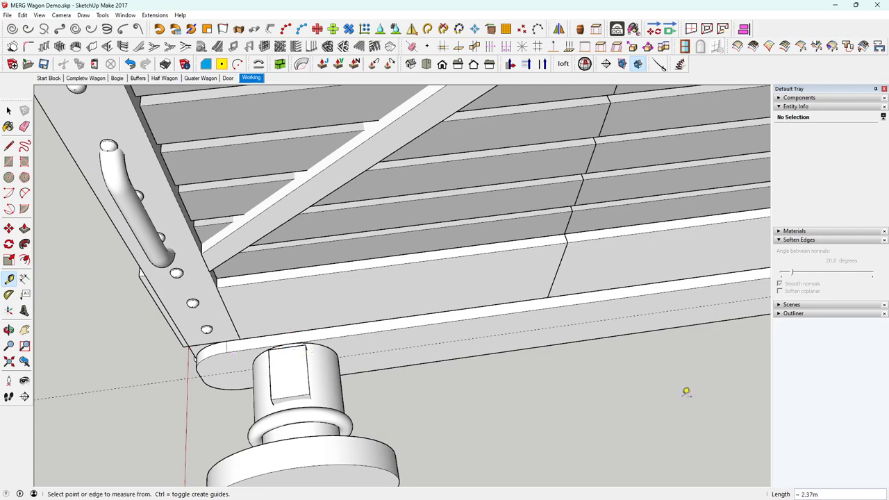
Place a guide line across the beam, offset inward from the edge of its opposite rounded end, for the second buffer
{"action": "middle_click_drag", "start_coordinate": [704, 376], "coordinate": [570, 410]}
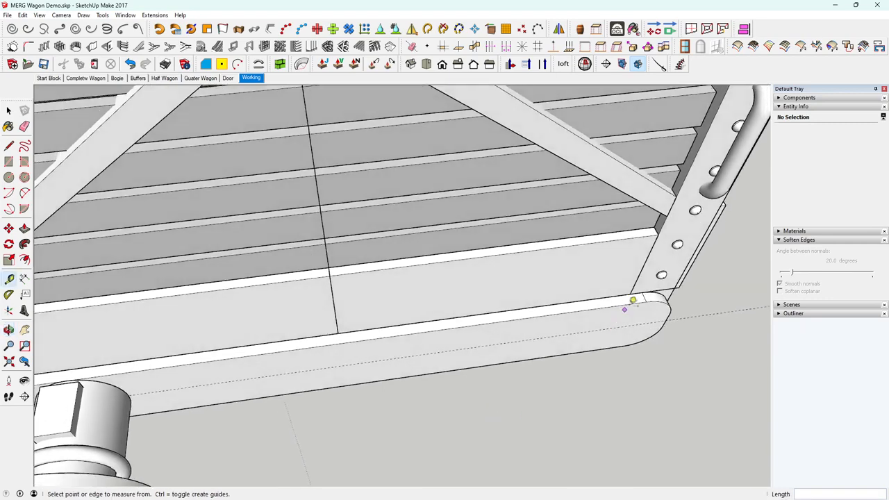
{"action": "scroll", "coordinate": [648, 292], "scroll_direction": "up", "scroll_amount": 4}
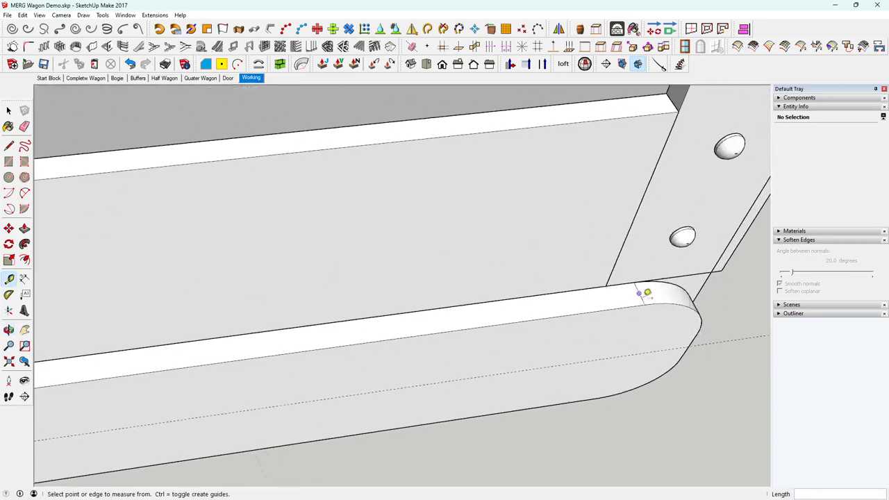
{"action": "left_click", "coordinate": [648, 292]}
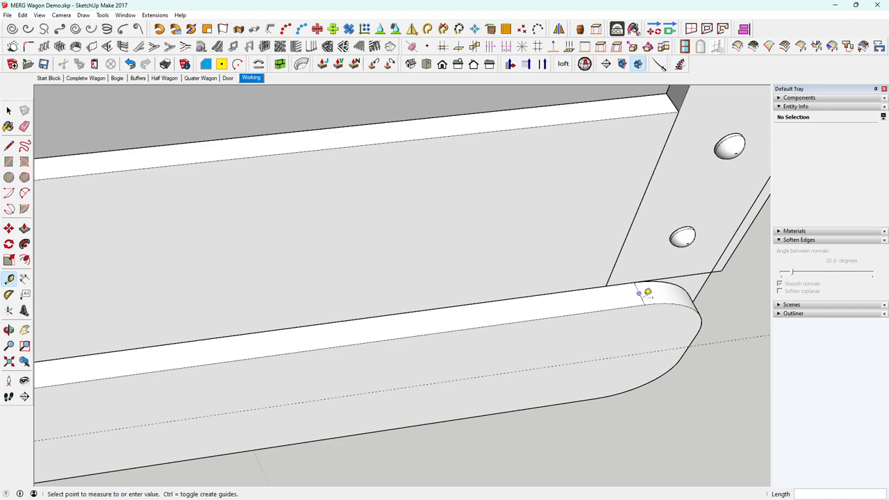
{"action": "left_click", "coordinate": [562, 308]}
{"action": "middle_click_drag", "start_coordinate": [554, 338], "coordinate": [643, 329]}
Select the group containing the buffer and beam and open it for editing
{"action": "key", "text": "space"}
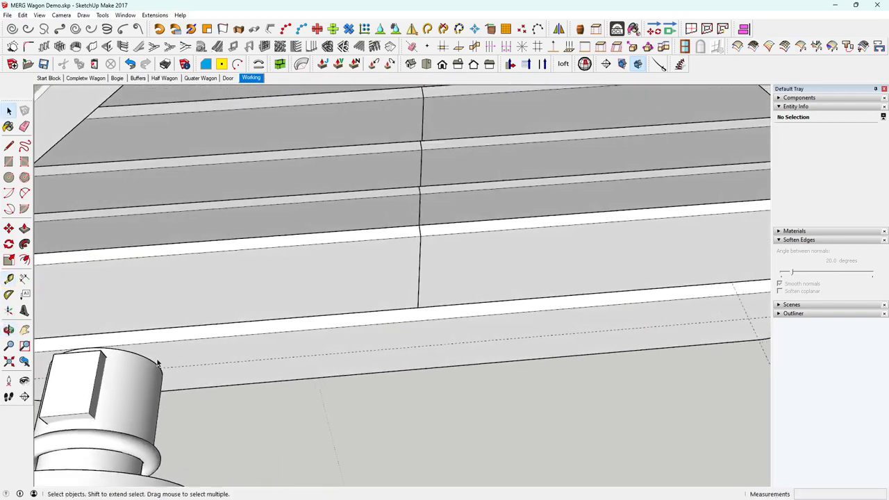
{"action": "left_click", "coordinate": [90, 378]}
{"action": "middle_click_drag", "start_coordinate": [92, 378], "coordinate": [181, 280]}
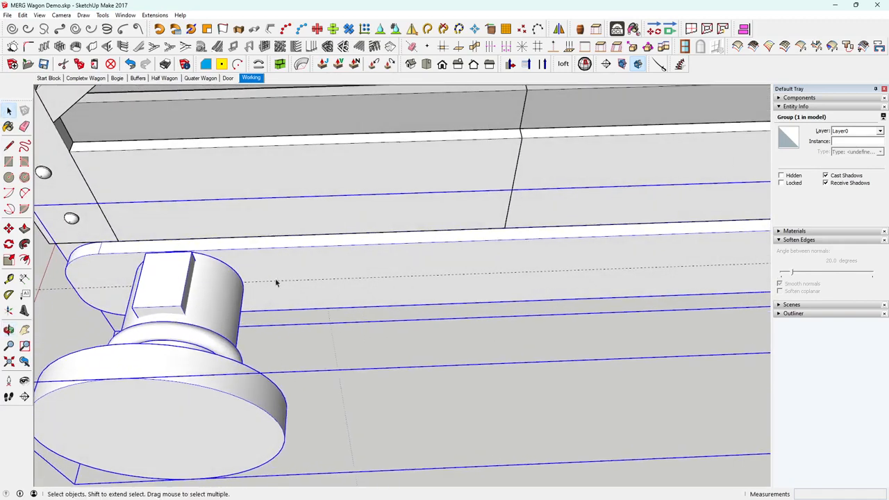
{"action": "middle_click_drag", "start_coordinate": [286, 277], "coordinate": [328, 291]}
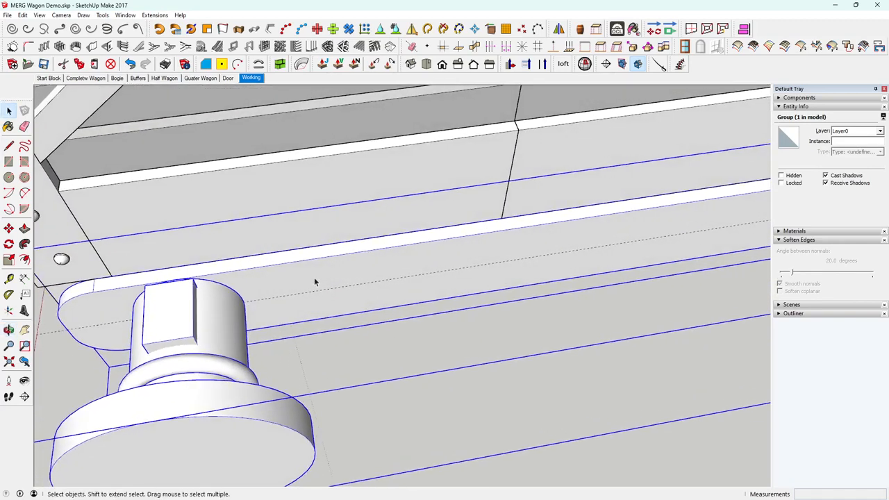
{"action": "double_click", "coordinate": [314, 279]}
Inspect how the buffer's raised block, the beam and the buffer disc are grouped
{"action": "left_click", "coordinate": [163, 312]}
{"action": "middle_click_drag", "start_coordinate": [164, 312], "coordinate": [491, 206]}
{"action": "scroll", "coordinate": [338, 206], "scroll_direction": "down", "scroll_amount": 2}
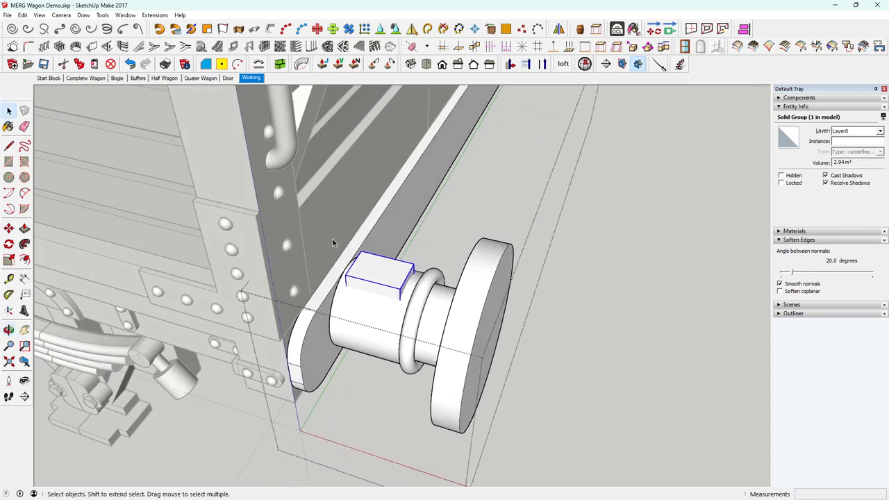
{"action": "left_click", "coordinate": [332, 207]}
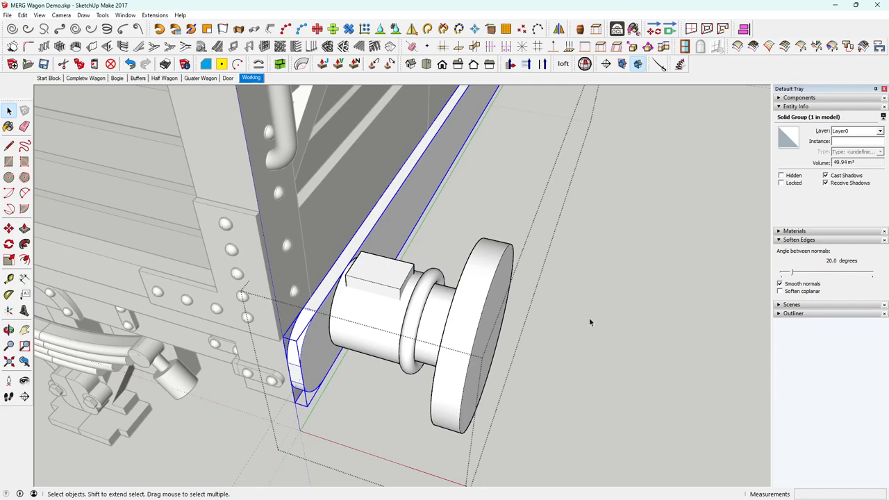
{"action": "left_click", "coordinate": [438, 319]}
{"action": "double_click", "coordinate": [438, 318]}
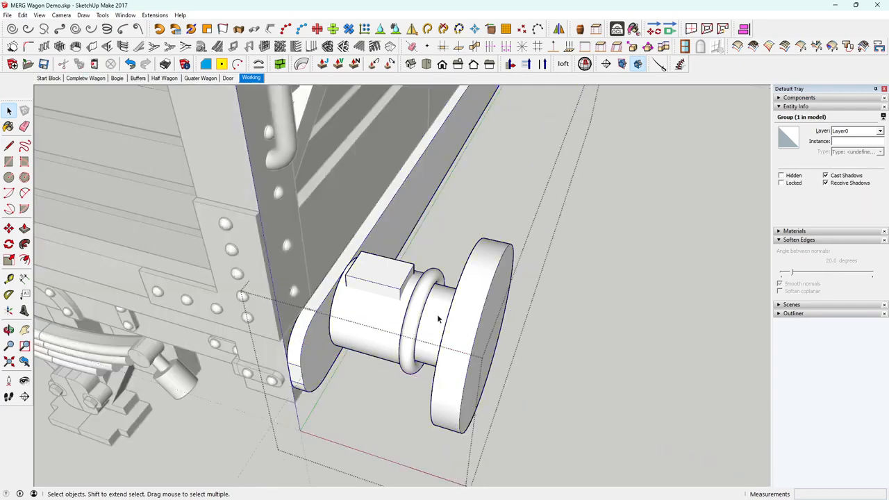
{"action": "triple_click", "coordinate": [450, 328]}
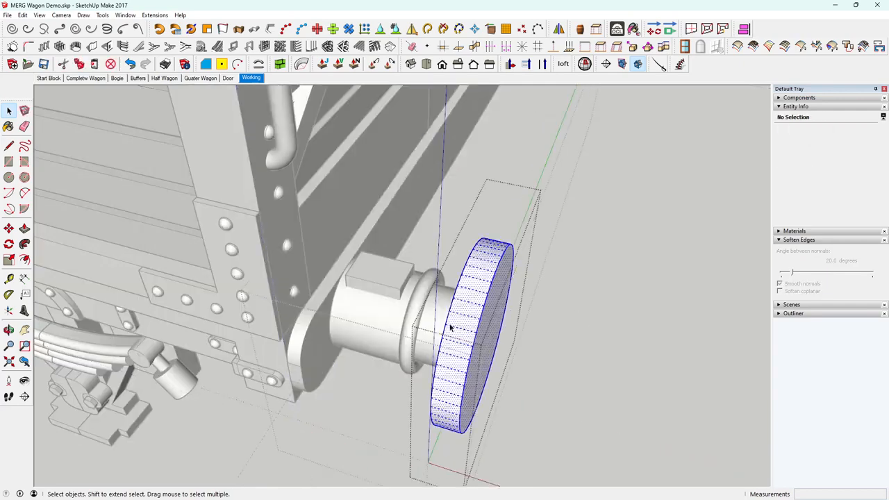
{"action": "middle_click_drag", "start_coordinate": [539, 358], "coordinate": [616, 357]}
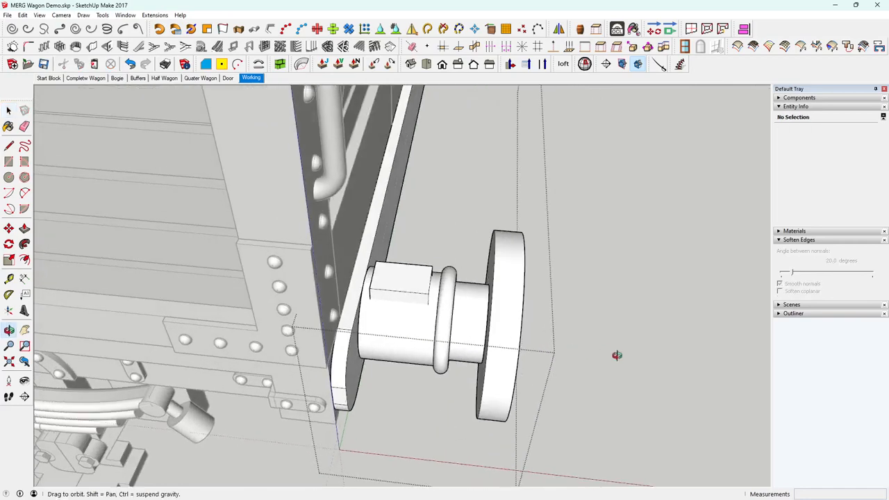
Copy the buffer's five groups along the beam to the guide line at its opposite end, then close the group
{"action": "left_click_drag", "start_coordinate": [360, 203], "coordinate": [568, 464]}
{"action": "middle_click_drag", "start_coordinate": [632, 330], "coordinate": [52, 248]}
{"action": "left_click", "coordinate": [8, 228]}
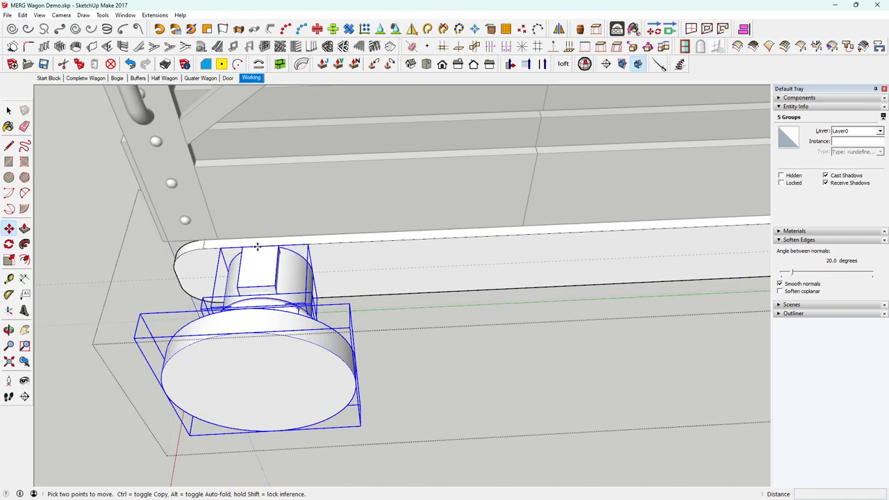
{"action": "left_click", "coordinate": [257, 247]}
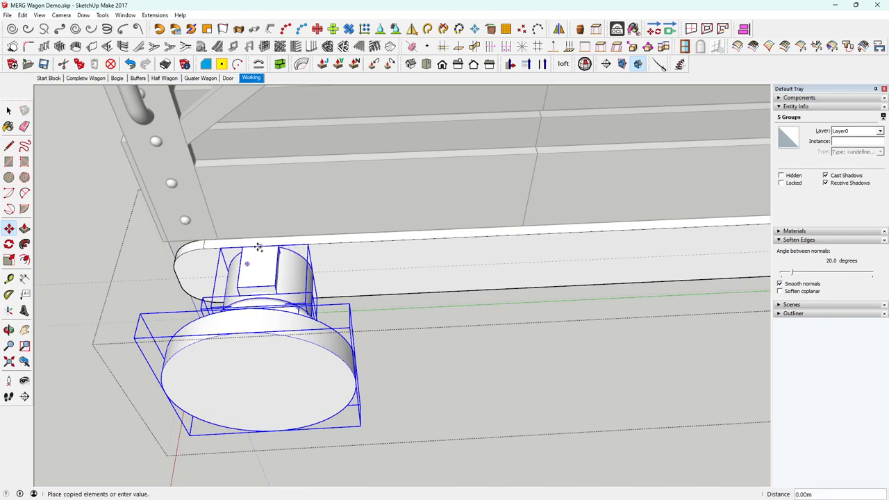
{"action": "middle_click_drag", "start_coordinate": [533, 268], "coordinate": [178, 301], "text": "shift"}
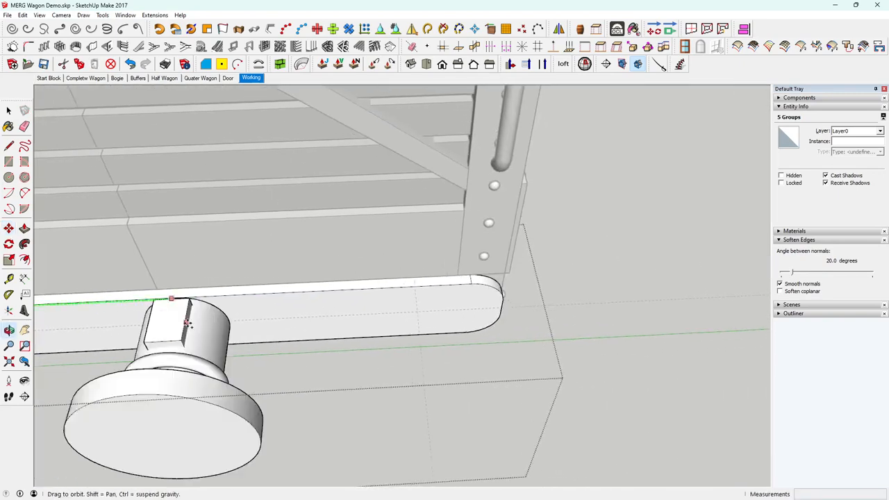
{"action": "left_click", "coordinate": [413, 277]}
{"action": "mouse_move", "coordinate": [477, 298]}
{"action": "middle_mouse_down"}
{"action": "mouse_move", "coordinate": [483, 307]}
{"action": "mouse_move", "coordinate": [469, 312]}
{"action": "mouse_move", "coordinate": [488, 306]}
{"action": "middle_mouse_up"}
{"action": "key", "text": "space"}
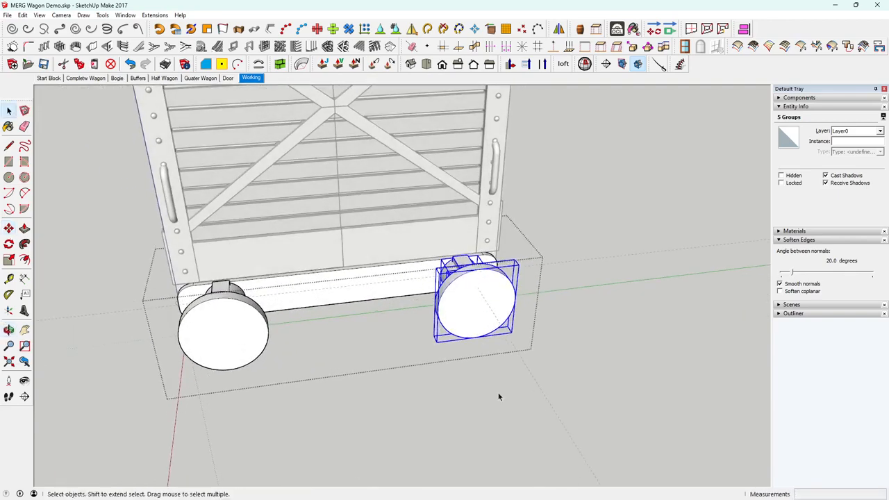
{"action": "left_click", "coordinate": [498, 397]}
Draw a rectangle spanning the full height of the beam's front face between the two buffers
{"action": "middle_click_drag", "start_coordinate": [441, 385], "coordinate": [416, 379]}
{"action": "scroll", "coordinate": [369, 259], "scroll_direction": "up", "scroll_amount": 3}
{"action": "scroll", "coordinate": [371, 263], "scroll_direction": "up", "scroll_amount": 2}
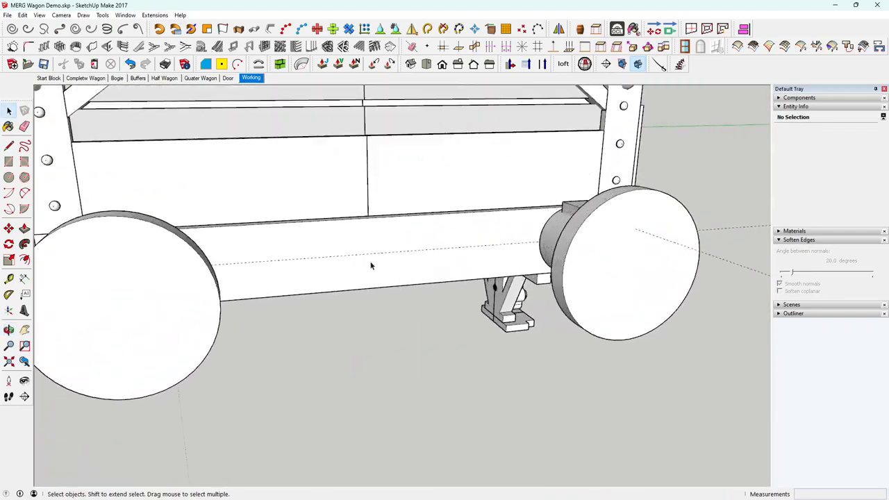
{"action": "middle_click_drag", "start_coordinate": [370, 263], "coordinate": [422, 280]}
{"action": "scroll", "coordinate": [352, 266], "scroll_direction": "up", "scroll_amount": 2}
{"action": "left_click", "coordinate": [9, 162]}
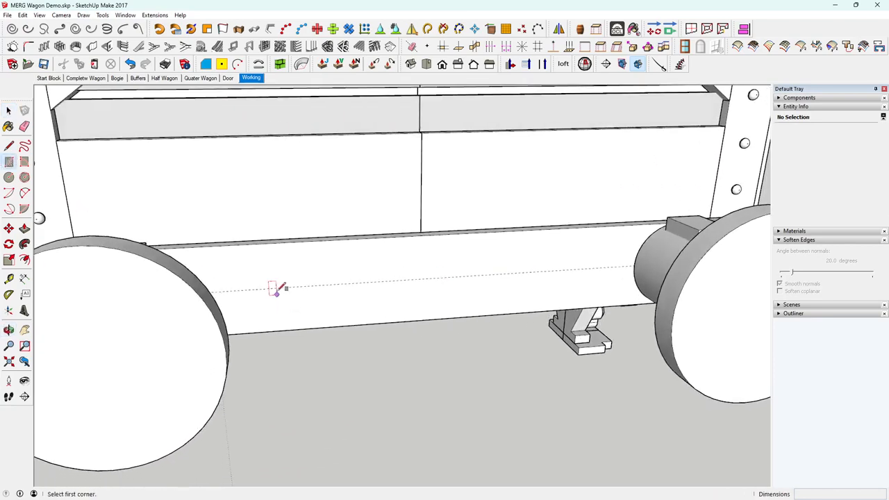
{"action": "left_click", "coordinate": [325, 239]}
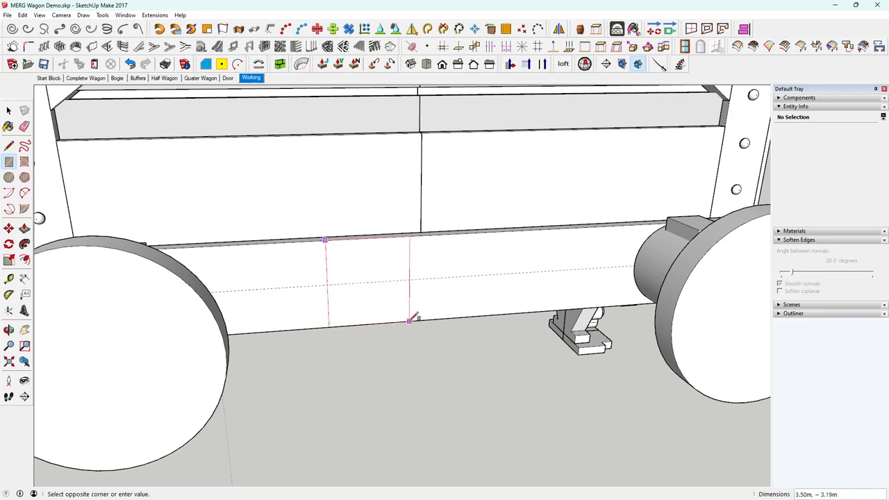
{"action": "left_click", "coordinate": [463, 317]}
{"action": "middle_click_drag", "start_coordinate": [463, 294], "coordinate": [407, 277]}
Move the rectangle along the beam by its upper edge midpoint to align it with the wagon end's centre line
{"action": "key", "text": "space"}
{"action": "double_click", "coordinate": [387, 282]}
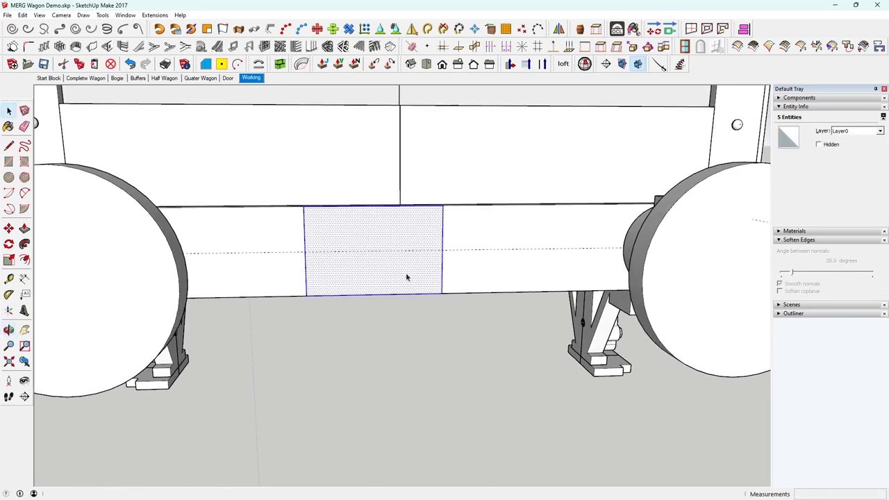
{"action": "left_click", "coordinate": [9, 229]}
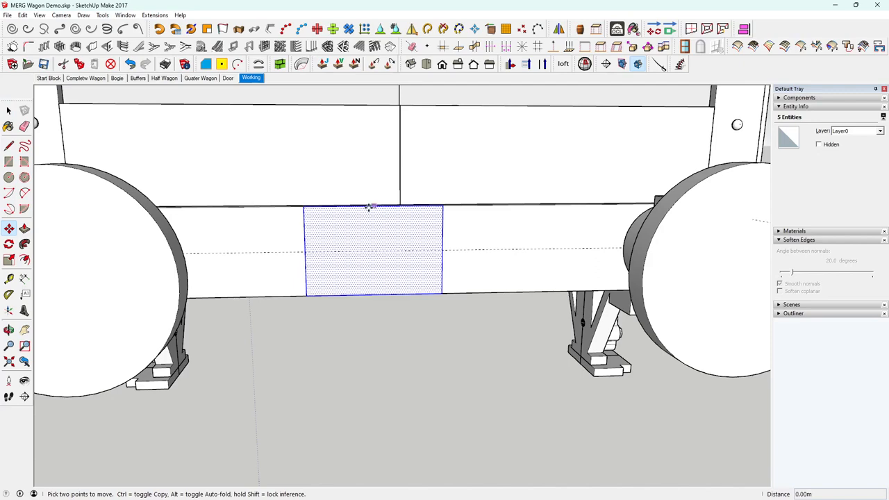
{"action": "left_click", "coordinate": [369, 207]}
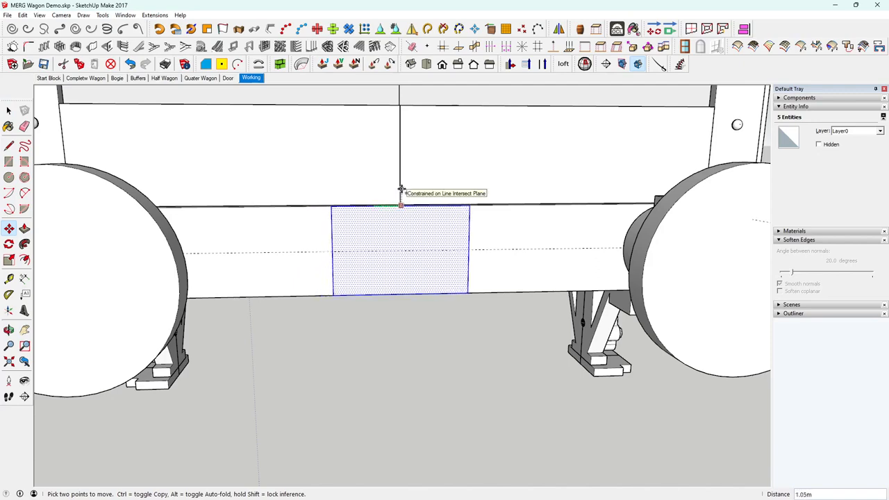
{"action": "left_click", "coordinate": [401, 184]}
{"action": "middle_click_drag", "start_coordinate": [441, 268], "coordinate": [556, 330]}
{"action": "key", "text": "space"}
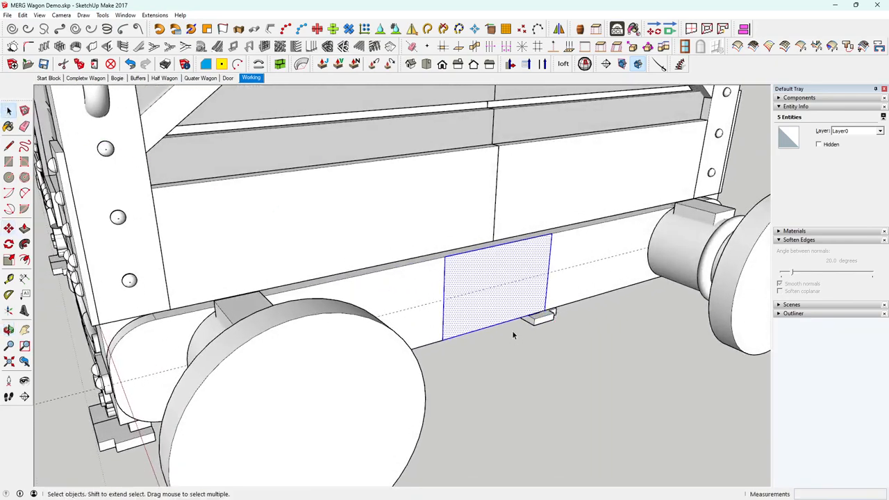
Push/Pull the centred rectangle outward from the beam to a thickness of 0.6 m
{"action": "left_click", "coordinate": [486, 326]}
{"action": "mouse_move", "coordinate": [486, 326]}
{"action": "middle_mouse_down"}
{"action": "mouse_move", "coordinate": [457, 317]}
{"action": "mouse_move", "coordinate": [506, 327]}
{"action": "mouse_move", "coordinate": [466, 324]}
{"action": "mouse_move", "coordinate": [459, 318]}
{"action": "mouse_move", "coordinate": [482, 312]}
{"action": "mouse_move", "coordinate": [433, 298]}
{"action": "mouse_move", "coordinate": [477, 290]}
{"action": "mouse_move", "coordinate": [463, 295]}
{"action": "middle_mouse_up"}
{"action": "scroll", "coordinate": [426, 284], "scroll_direction": "up", "scroll_amount": 2}
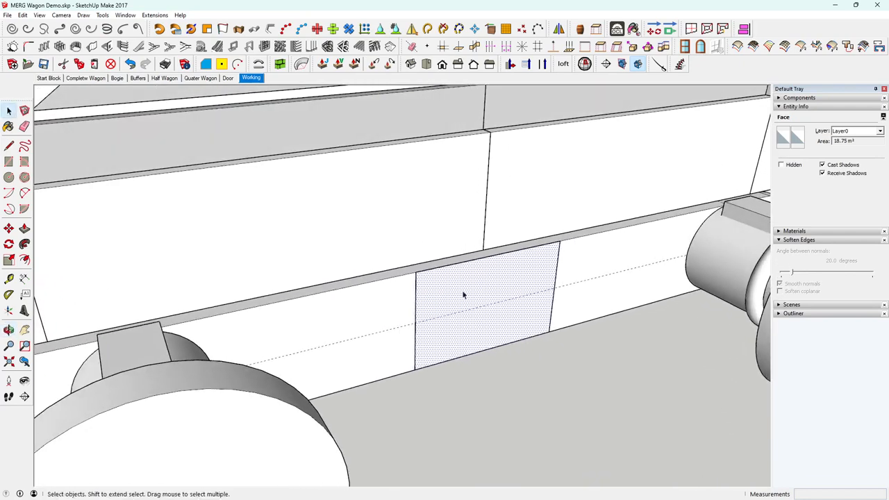
{"action": "left_click", "coordinate": [24, 228]}
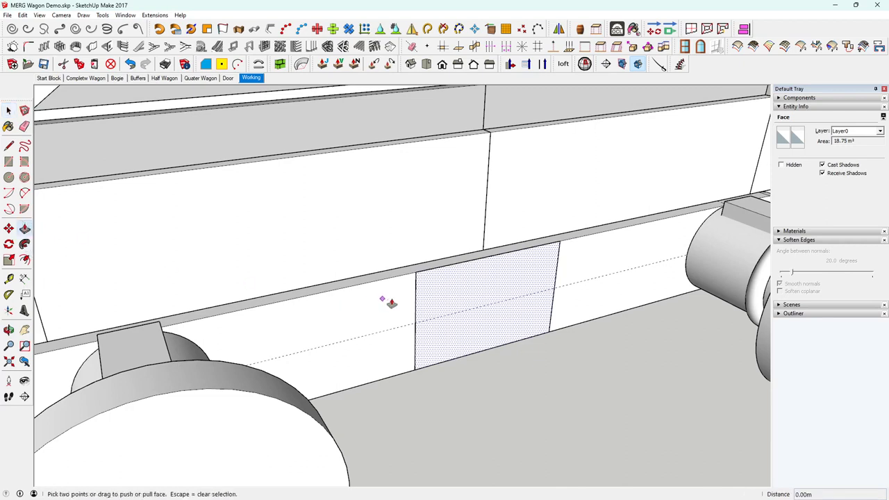
{"action": "left_click_drag", "start_coordinate": [452, 298], "coordinate": [479, 314]}
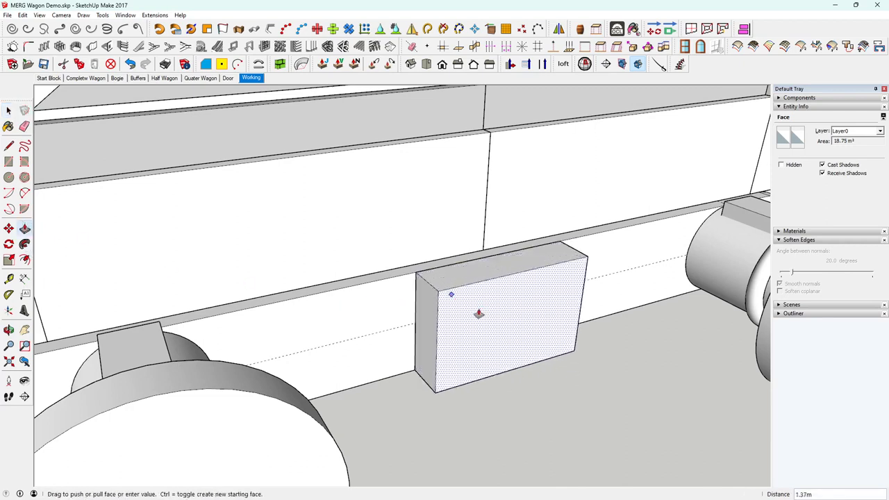
{"action": "type", "text": "0.1"}
{"action": "key", "text": "Return"}
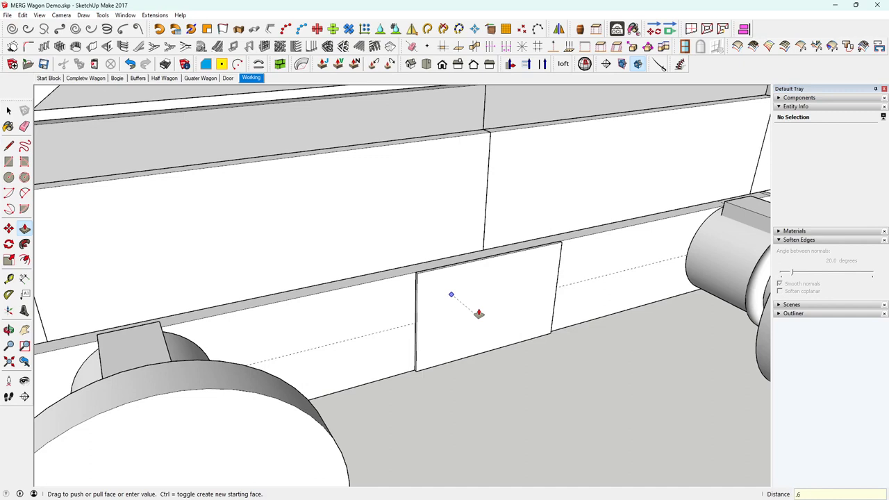
{"action": "type", "text": ".6"}
{"action": "key", "text": "Return"}
{"action": "key", "text": "space"}
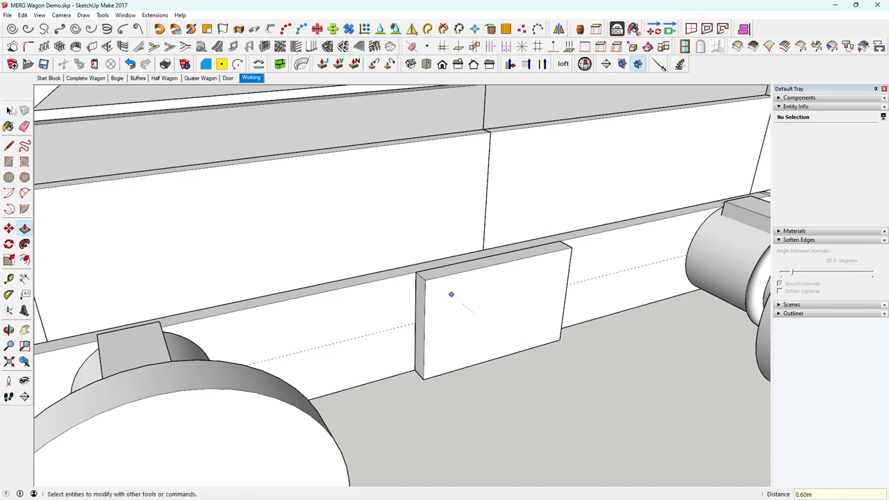
Make the whole centre plate on the beam into a group
{"action": "middle_click_drag", "start_coordinate": [512, 338], "coordinate": [449, 305]}
{"action": "triple_click", "coordinate": [449, 306]}
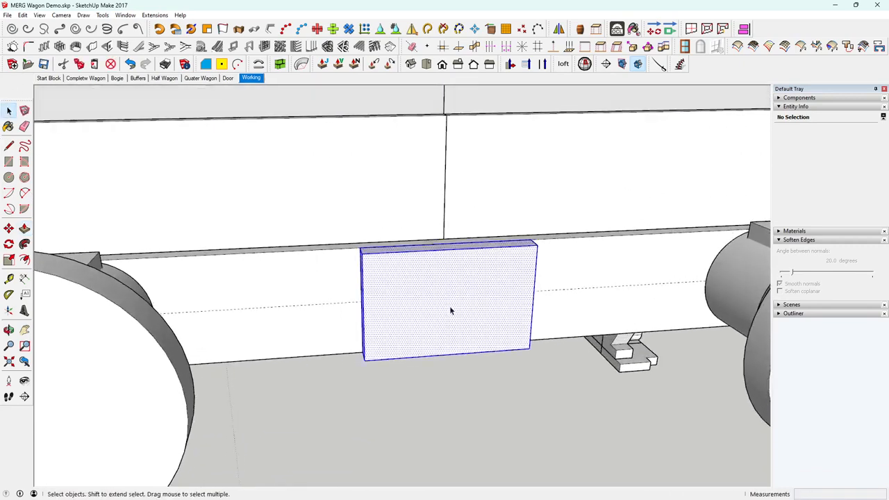
{"action": "right_click", "coordinate": [451, 310]}
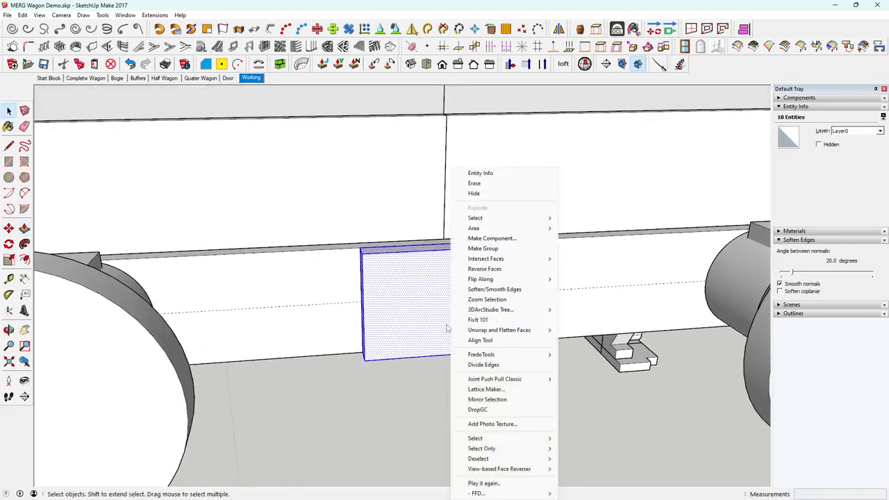
{"action": "left_click", "coordinate": [486, 248]}
{"action": "scroll", "coordinate": [480, 271], "scroll_direction": "down", "scroll_amount": 3}
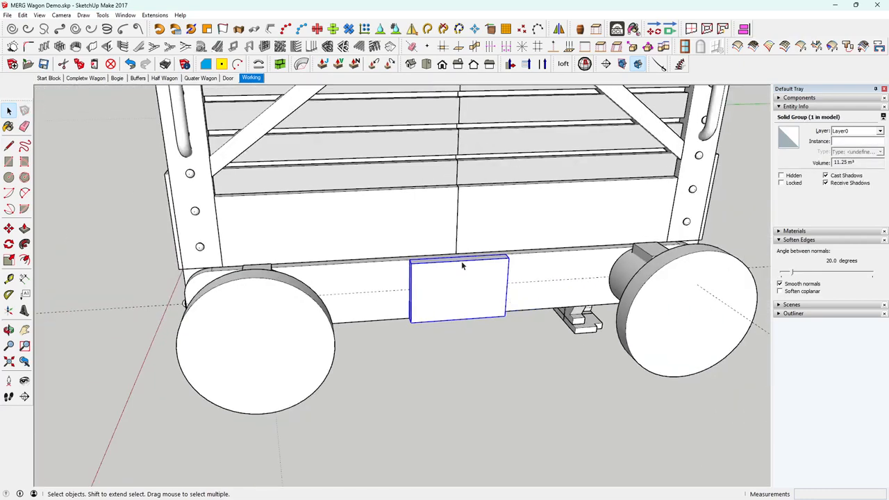
Copy the lowest rivet from inside the nested corner post groups on the wagon end and paste it in place outside them
{"action": "middle_click_drag", "start_coordinate": [463, 266], "coordinate": [443, 272]}
{"action": "double_click", "coordinate": [180, 261]}
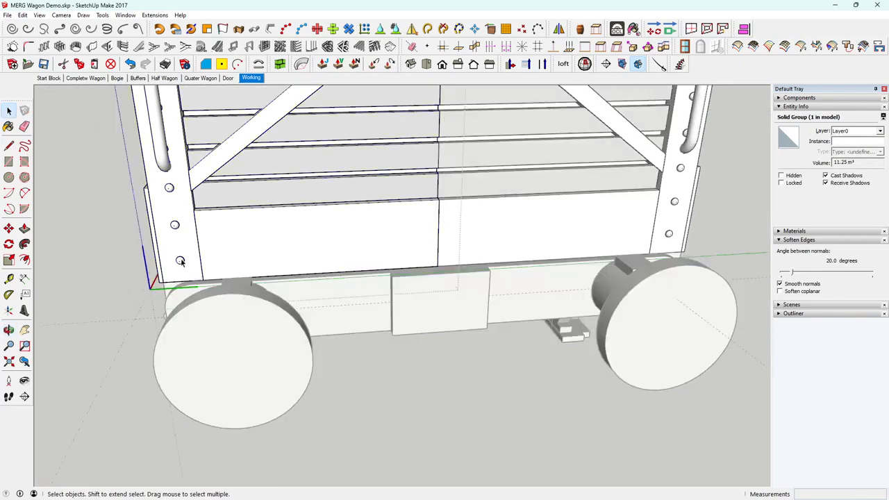
{"action": "double_click", "coordinate": [182, 261]}
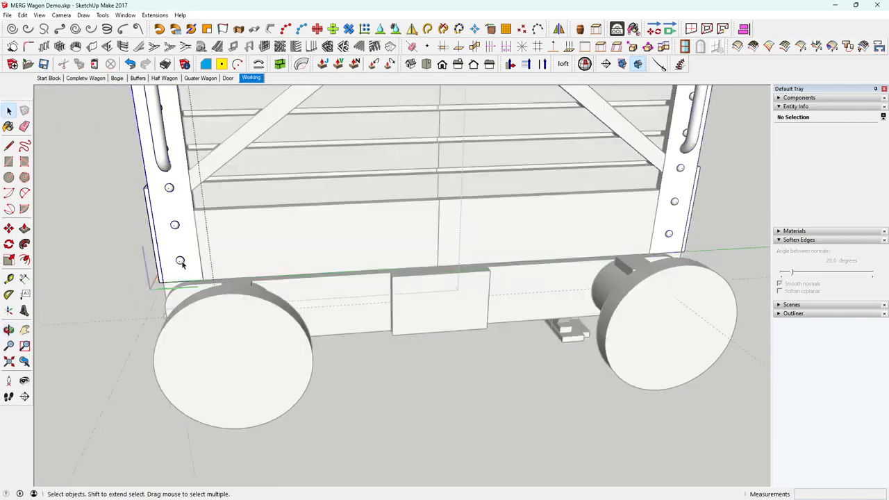
{"action": "left_click", "coordinate": [182, 262]}
{"action": "double_click", "coordinate": [182, 262]}
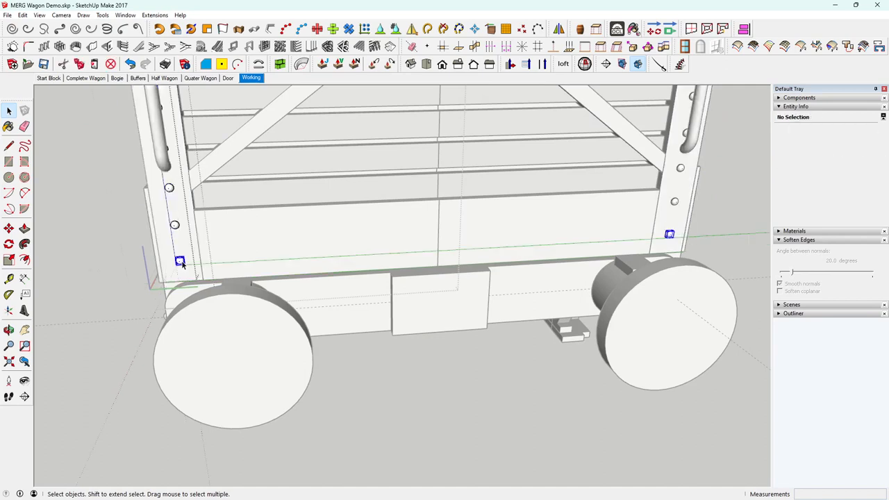
{"action": "left_click", "coordinate": [179, 260]}
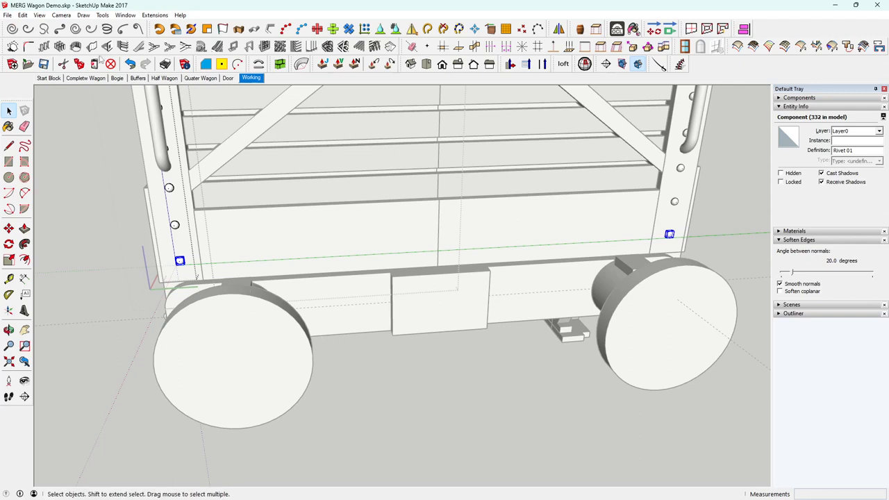
{"action": "left_click", "coordinate": [92, 285]}
{"action": "left_click", "coordinate": [93, 285]}
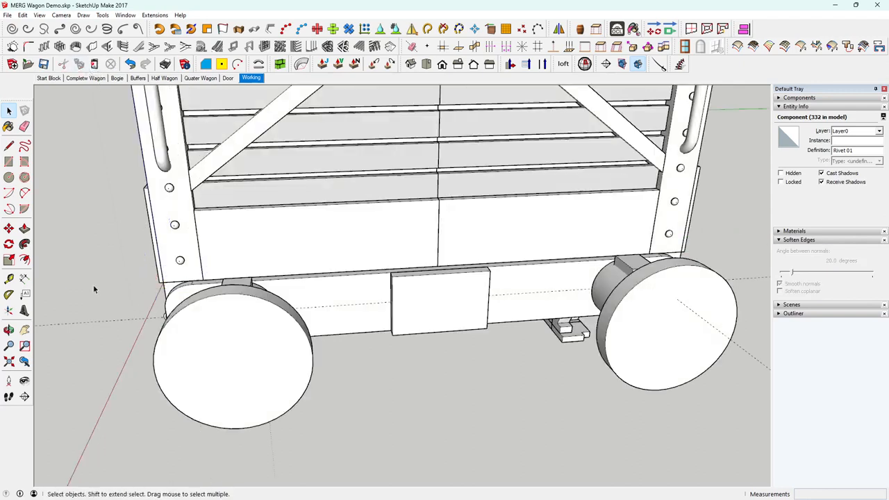
{"action": "left_click", "coordinate": [24, 15]}
{"action": "left_click", "coordinate": [42, 81]}
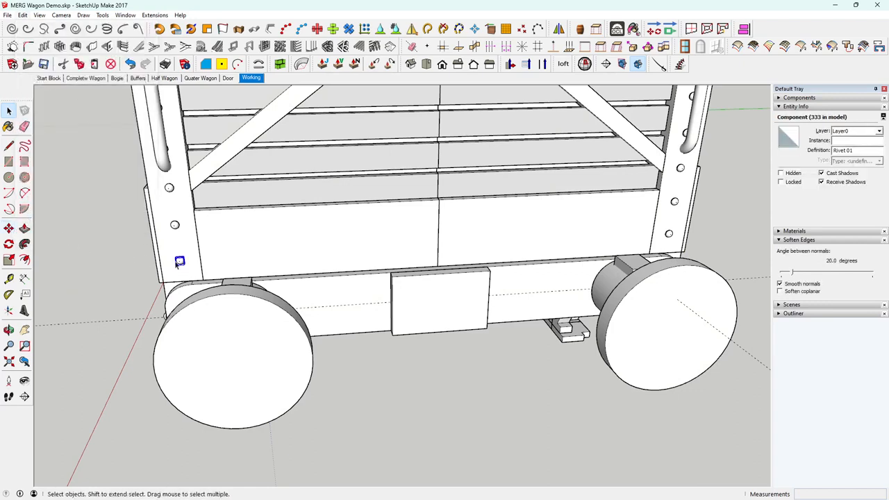
Move the pasted rivet onto the upper corner of the centre plate and bring it out to the plate's front face
{"action": "key", "text": "m"}
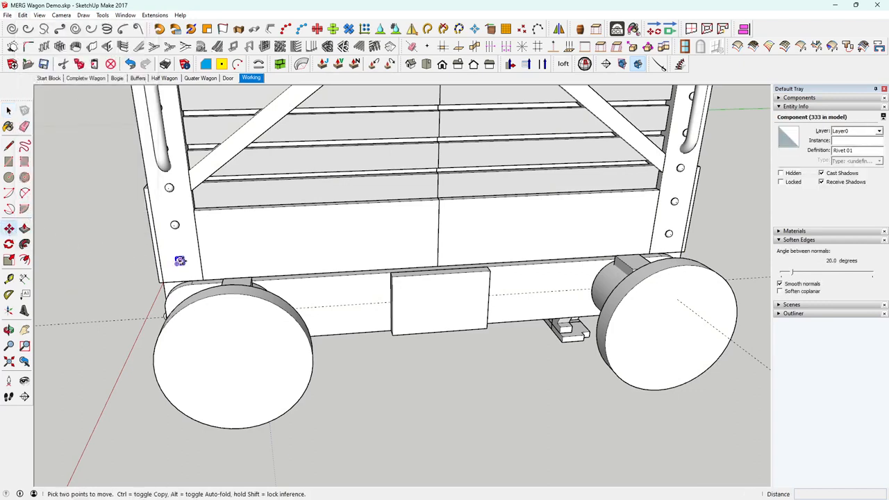
{"action": "left_click", "coordinate": [180, 261]}
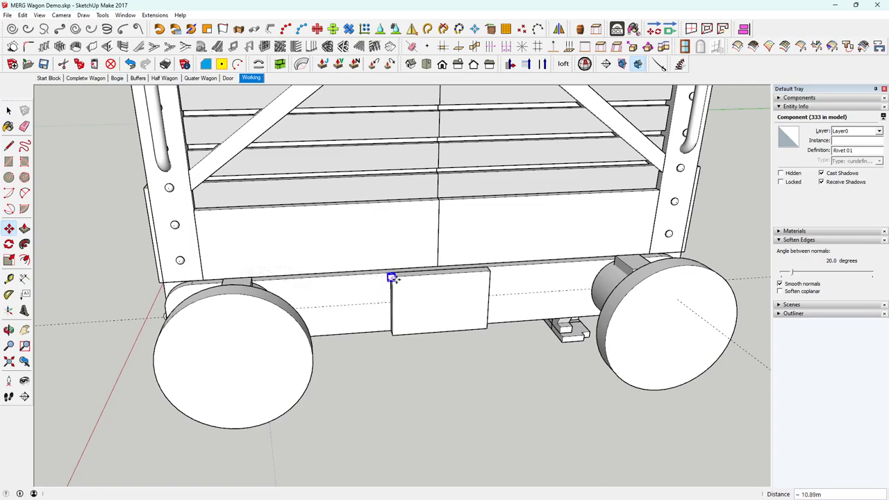
{"action": "scroll", "coordinate": [392, 277], "scroll_direction": "up", "scroll_amount": 5}
{"action": "scroll", "coordinate": [382, 283], "scroll_direction": "up", "scroll_amount": 3}
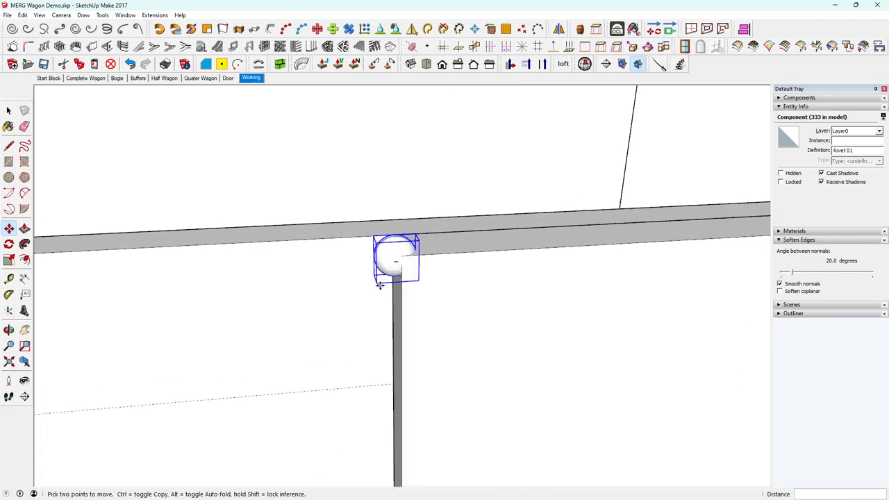
{"action": "middle_click_drag", "start_coordinate": [379, 285], "coordinate": [494, 318]}
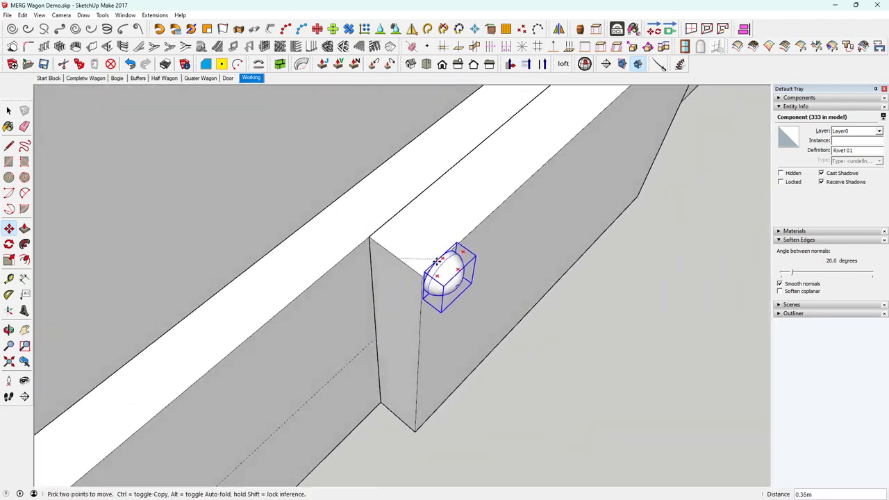
{"action": "middle_click_drag", "start_coordinate": [424, 277], "coordinate": [361, 202]}
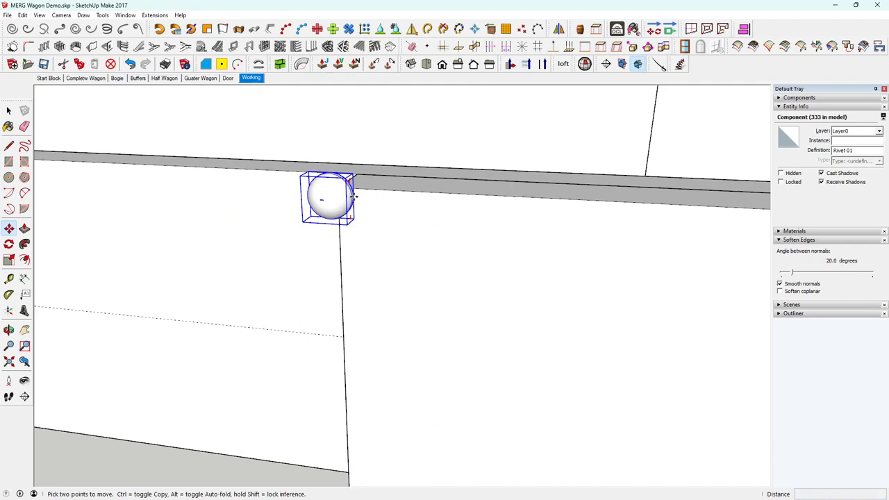
Move the rivet about 0.46 m down and then inward along the green axis, away from the plate's corner edges
{"action": "left_click", "coordinate": [353, 197]}
{"action": "left_click", "coordinate": [363, 240]}
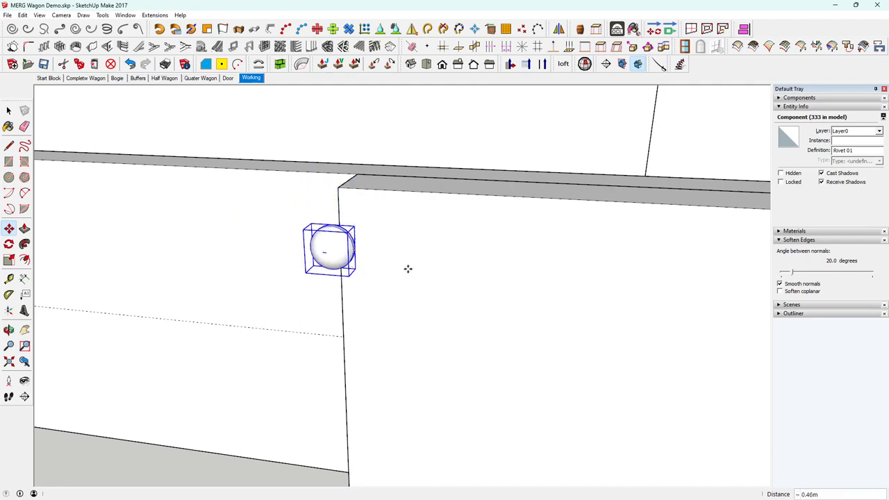
{"action": "middle_click_drag", "start_coordinate": [408, 269], "coordinate": [424, 248]}
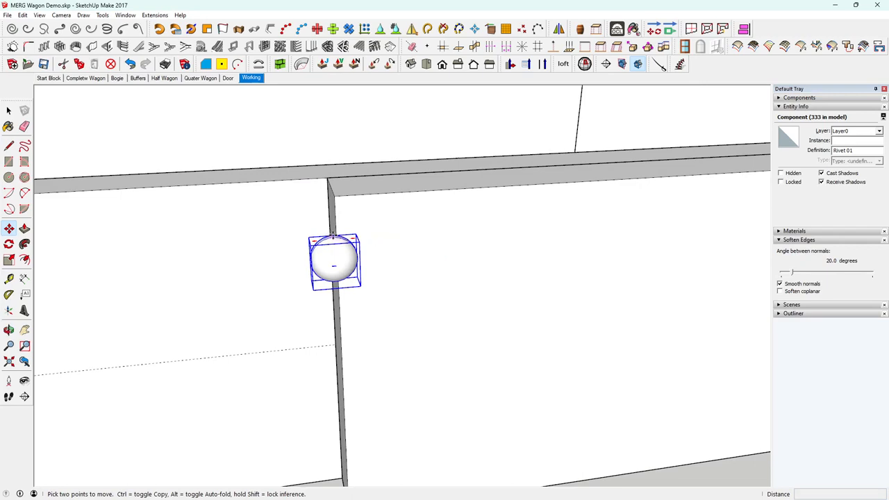
{"action": "left_click", "coordinate": [333, 237]}
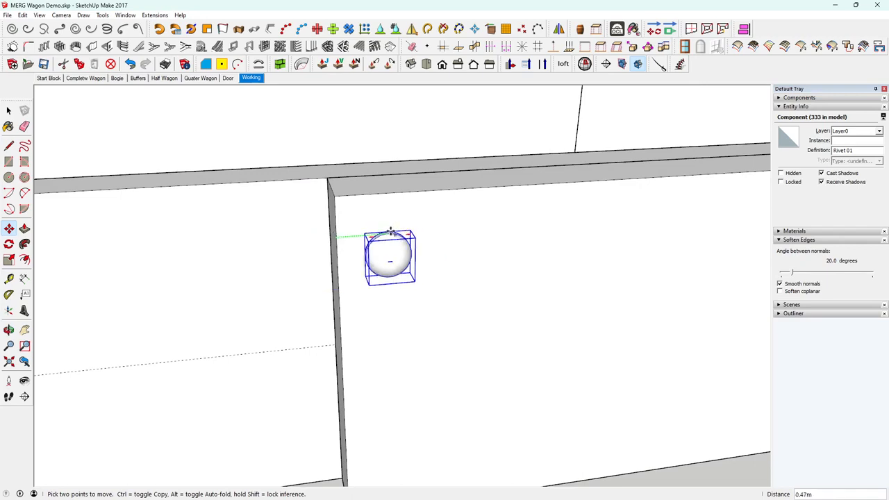
{"action": "middle_click_drag", "start_coordinate": [444, 264], "coordinate": [470, 279]}
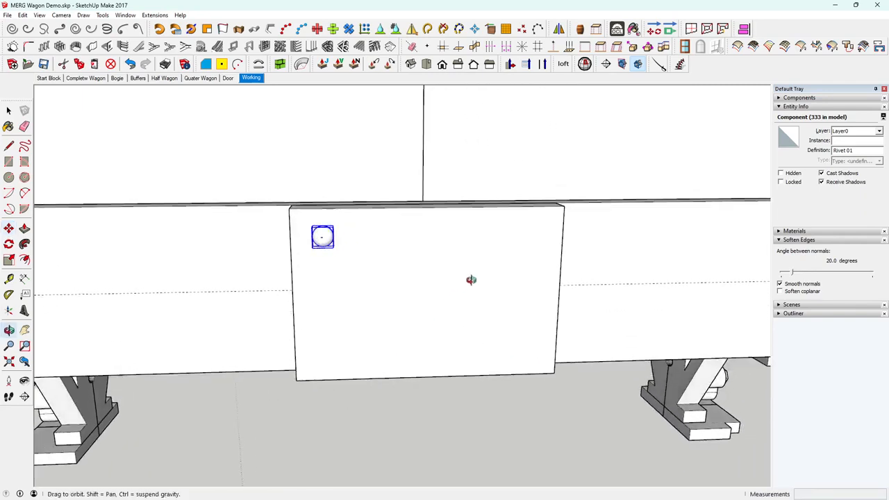
Scale the rivet uniformly about its centre by a factor of about 2.27
{"action": "left_click", "coordinate": [8, 260]}
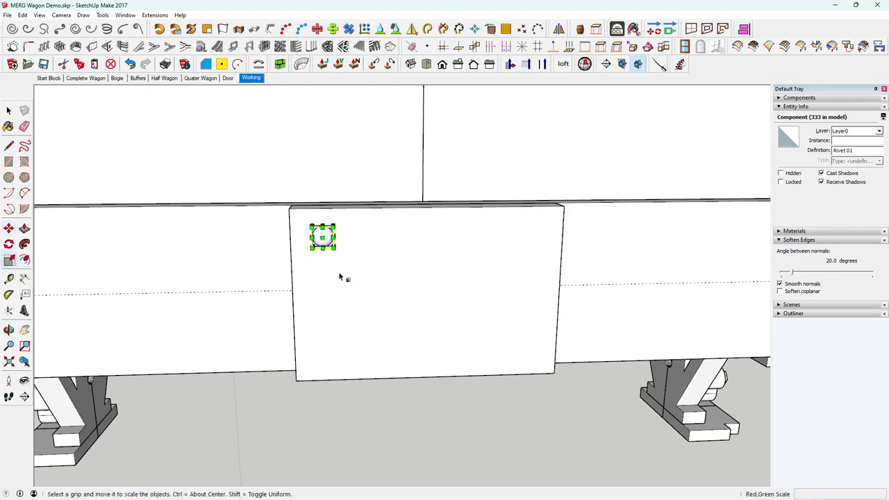
{"action": "scroll", "coordinate": [339, 278], "scroll_direction": "up", "scroll_amount": 5}
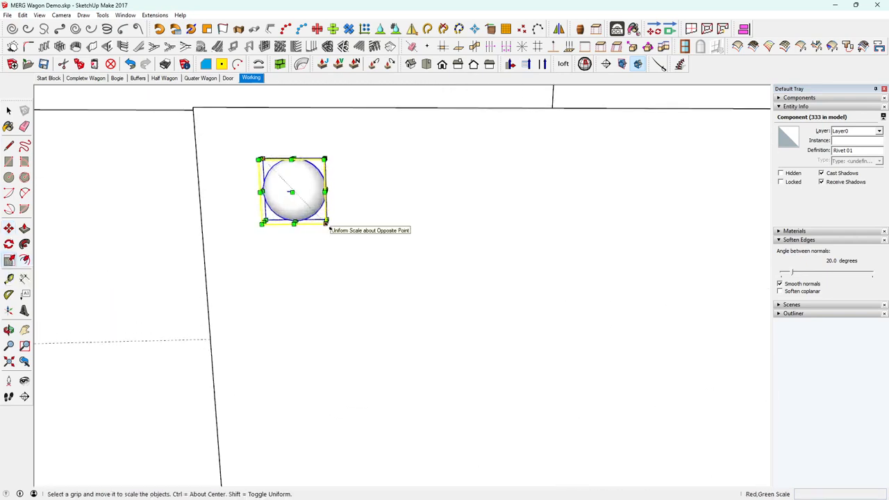
{"action": "key", "text": "ctrl"}
{"action": "left_click_drag", "start_coordinate": [326, 224], "coordinate": [362, 272], "text": "ctrl"}
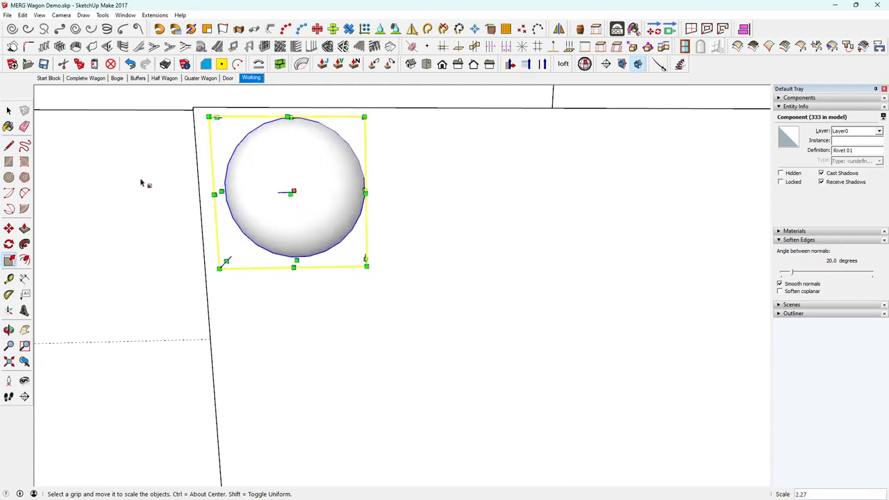
{"action": "scroll", "coordinate": [334, 272], "scroll_direction": "down", "scroll_amount": 5}
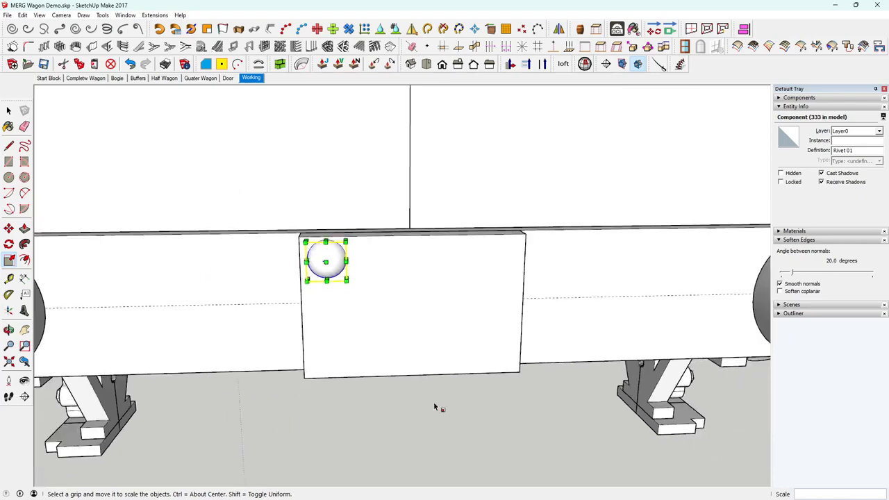
{"action": "key", "text": "space"}
{"action": "left_click", "coordinate": [452, 417]}
Copy the enlarged rivet about 2.25 m straight down to the plate's lower corner
{"action": "middle_click_drag", "start_coordinate": [450, 410], "coordinate": [450, 410]}
{"action": "middle_click_drag", "start_coordinate": [541, 414], "coordinate": [310, 251]}
{"action": "left_click", "coordinate": [342, 275]}
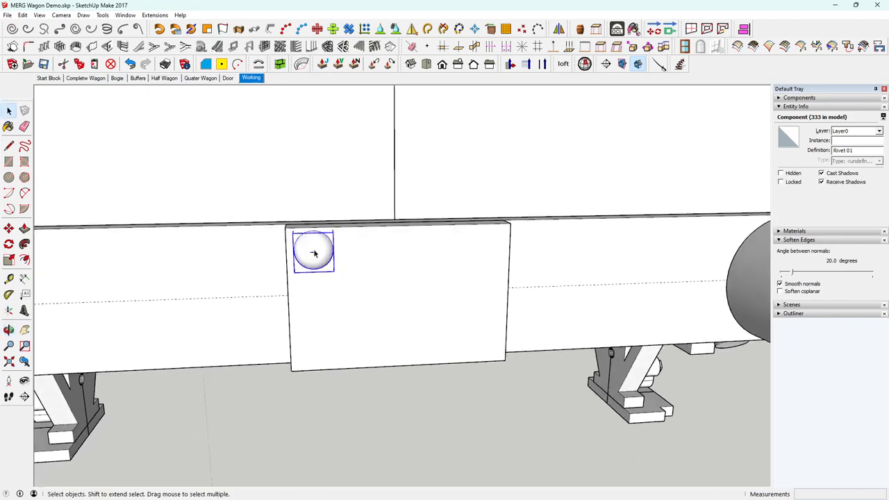
{"action": "left_click", "coordinate": [9, 228]}
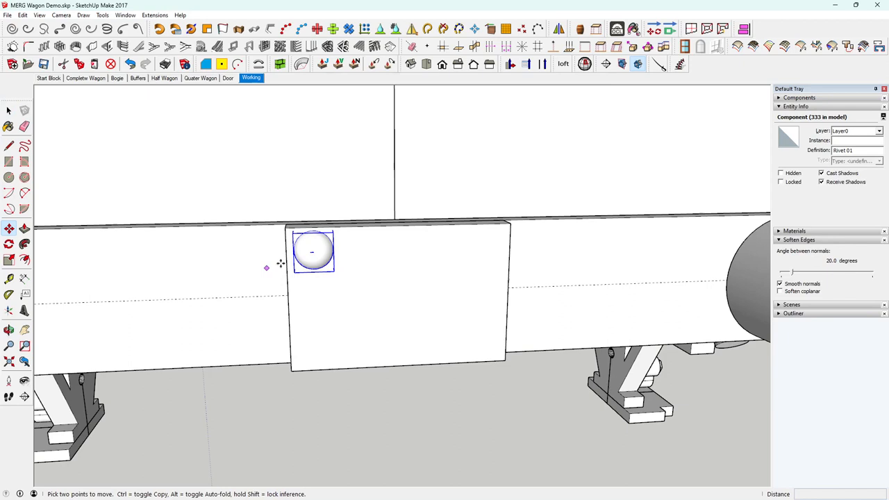
{"action": "key", "text": "ctrl"}
{"action": "left_click", "coordinate": [316, 256]}
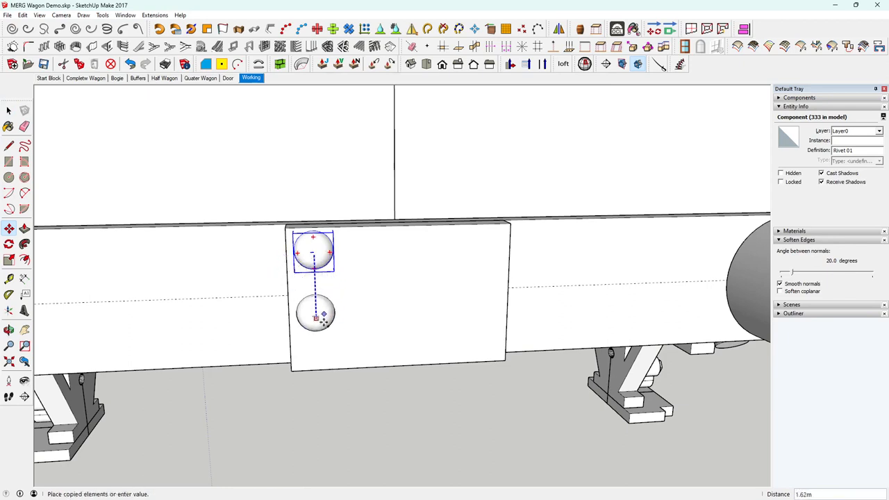
{"action": "left_click", "coordinate": [324, 342]}
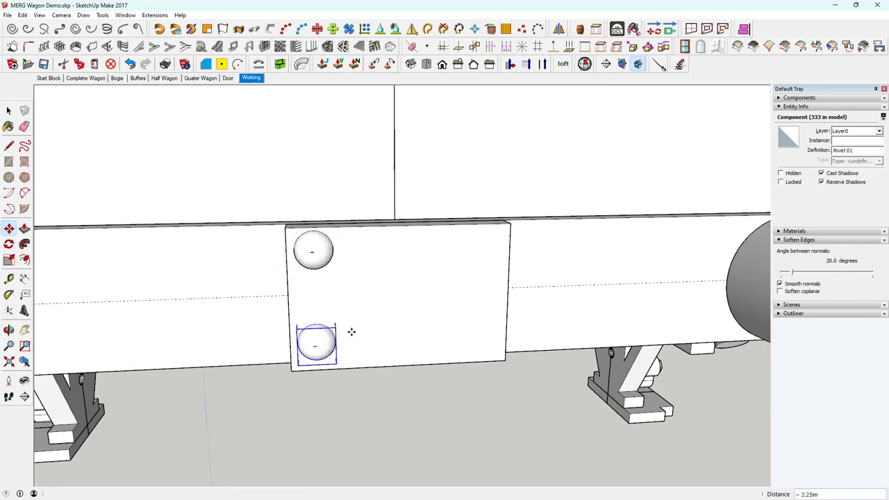
Copy both rivets together along the green axis by about 3.97 m to the opposite side of the plate
{"action": "key", "text": "space"}
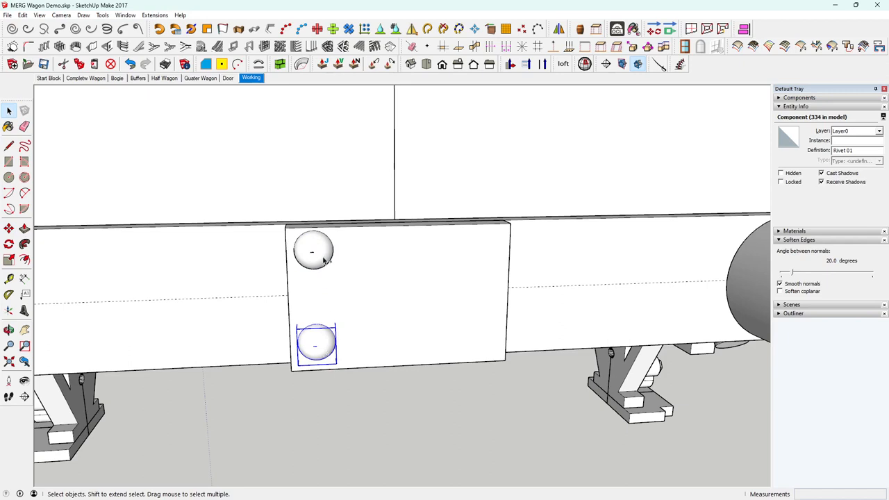
{"action": "left_click", "coordinate": [324, 258], "text": "shift"}
{"action": "key", "text": "m"}
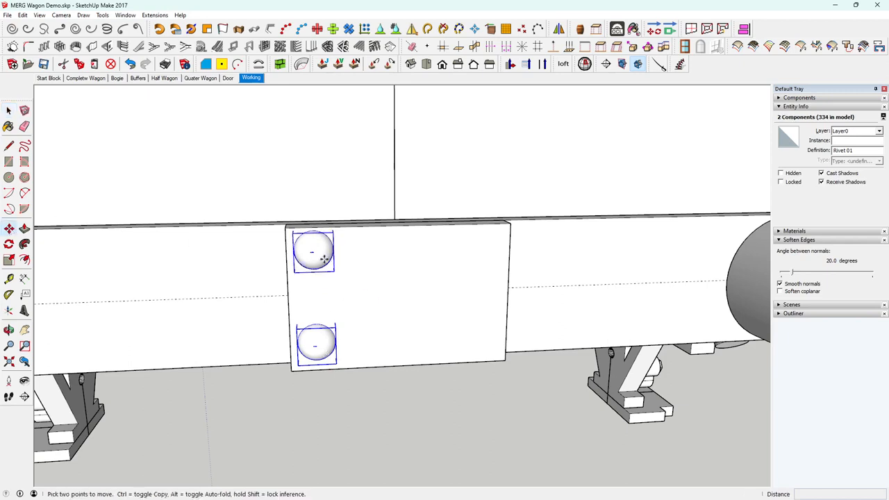
{"action": "key", "text": "ctrl"}
{"action": "left_click", "coordinate": [324, 259]}
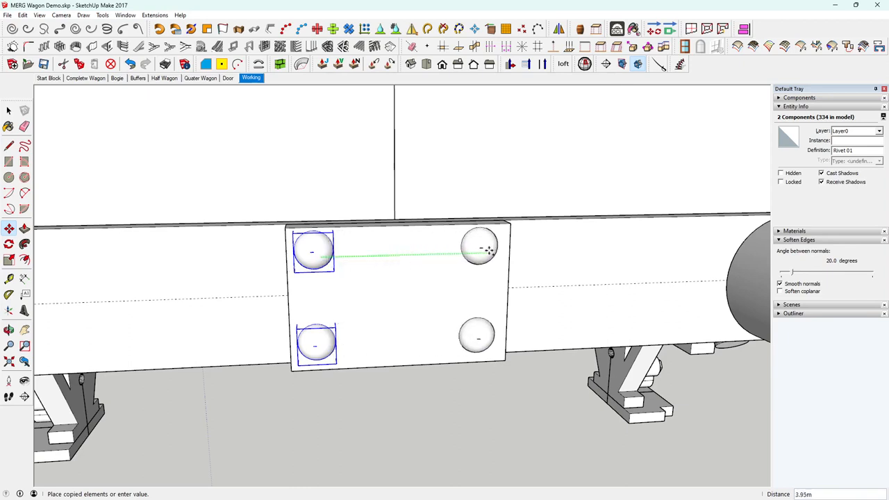
{"action": "left_click", "coordinate": [488, 252]}
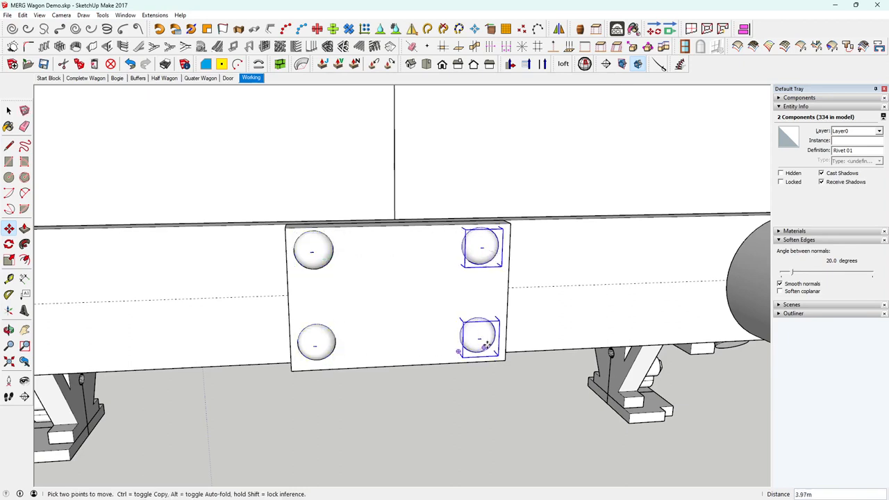
Select all four rivets on the centre plate and cut them to the clipboard
{"action": "mouse_move", "coordinate": [486, 344]}
{"action": "middle_mouse_down"}
{"action": "mouse_move", "coordinate": [468, 313]}
{"action": "mouse_move", "coordinate": [470, 294]}
{"action": "middle_mouse_up"}
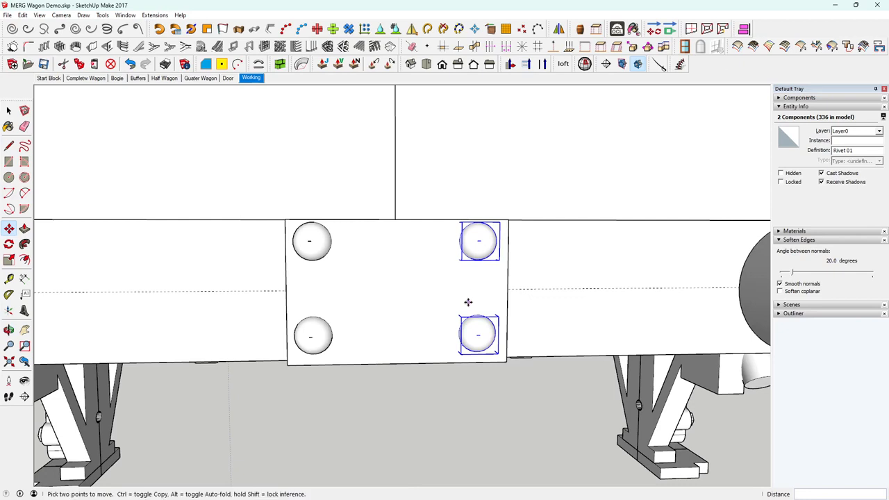
{"action": "middle_click_drag", "start_coordinate": [445, 322], "coordinate": [485, 417]}
{"action": "key", "text": "space"}
{"action": "left_click", "coordinate": [484, 411]}
{"action": "left_click", "coordinate": [480, 337]}
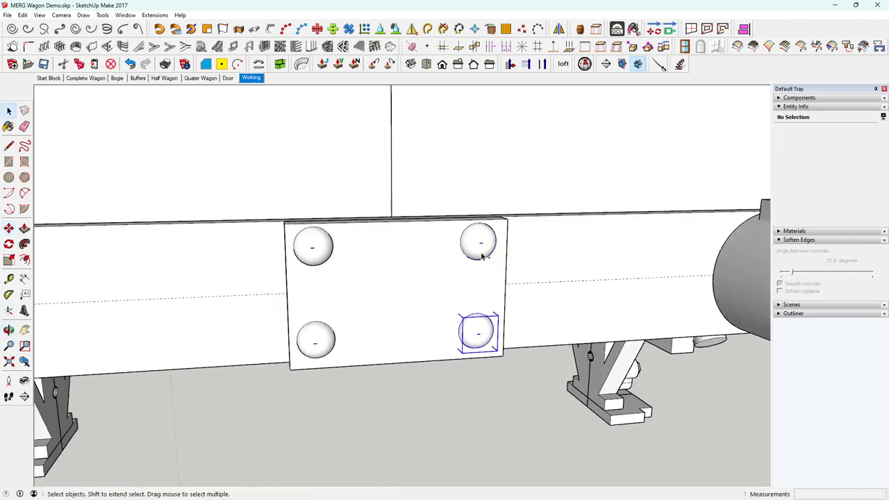
{"action": "left_click", "coordinate": [481, 243], "text": "ctrl"}
{"action": "left_click", "coordinate": [313, 248], "text": "ctrl"}
{"action": "left_click", "coordinate": [316, 340], "text": "ctrl"}
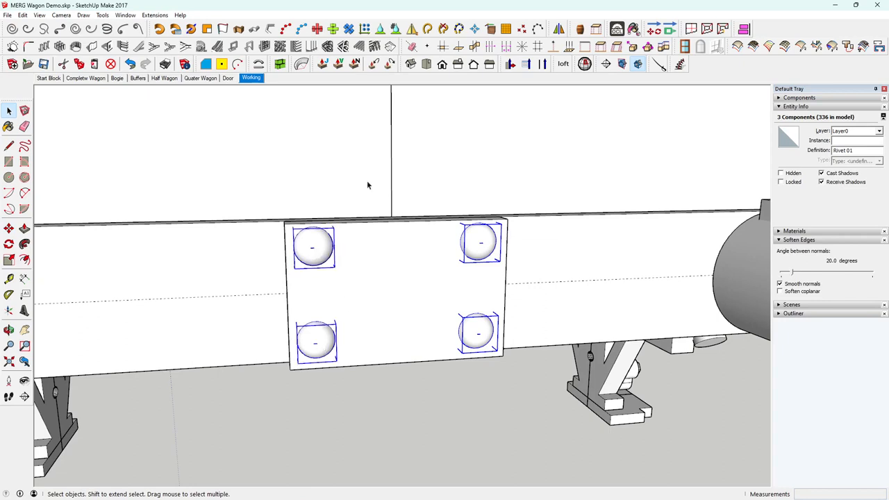
{"action": "left_click", "coordinate": [63, 63]}
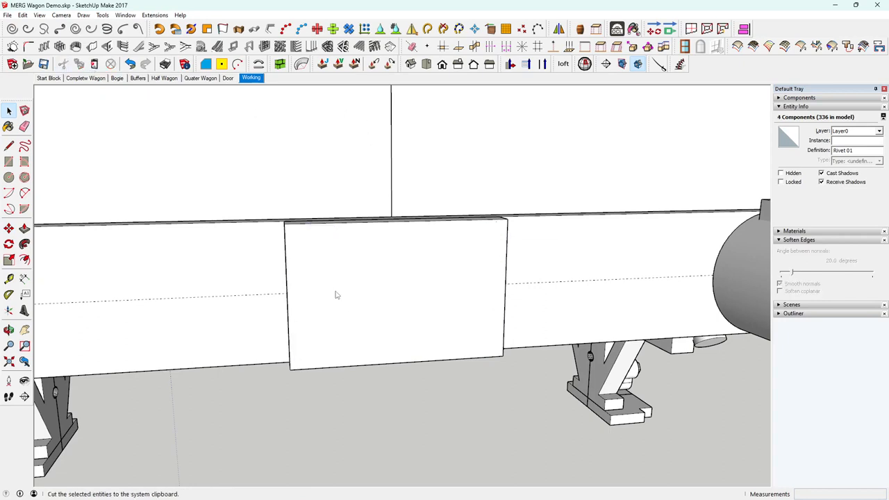
Open the centre plate group, paste the four cut rivets in place inside it, and close the group
{"action": "double_click", "coordinate": [400, 323]}
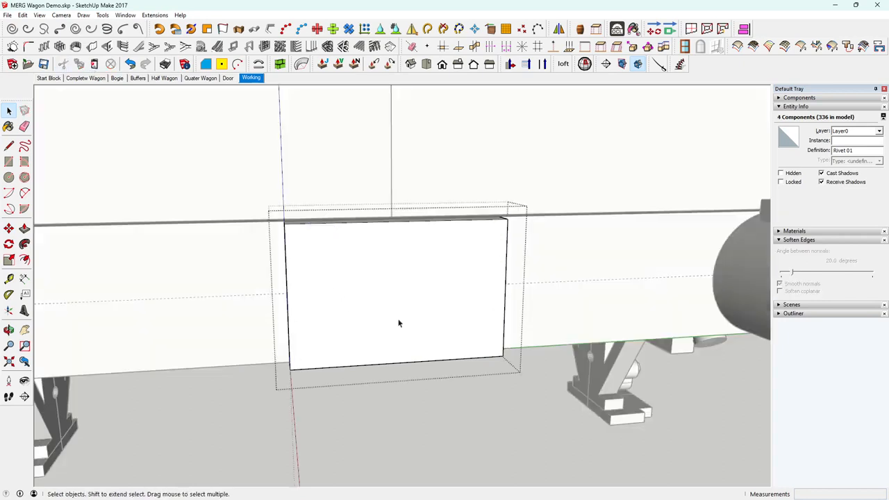
{"action": "left_click", "coordinate": [22, 14]}
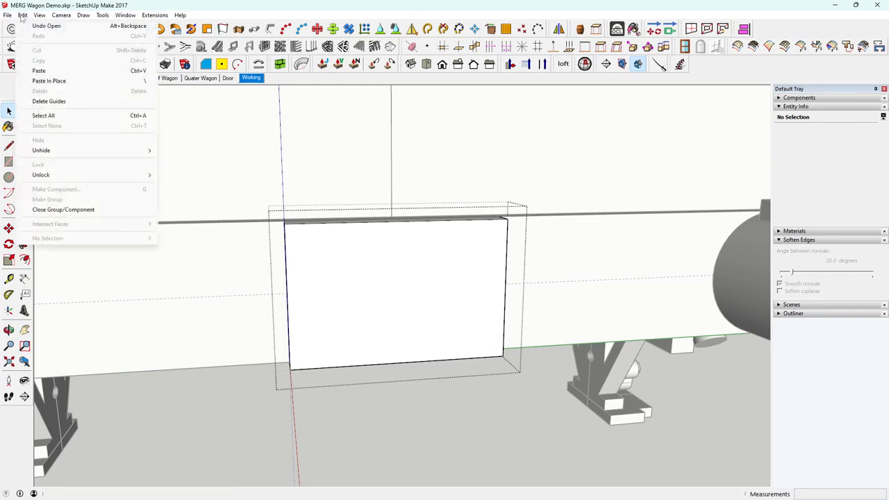
{"action": "left_click", "coordinate": [50, 81]}
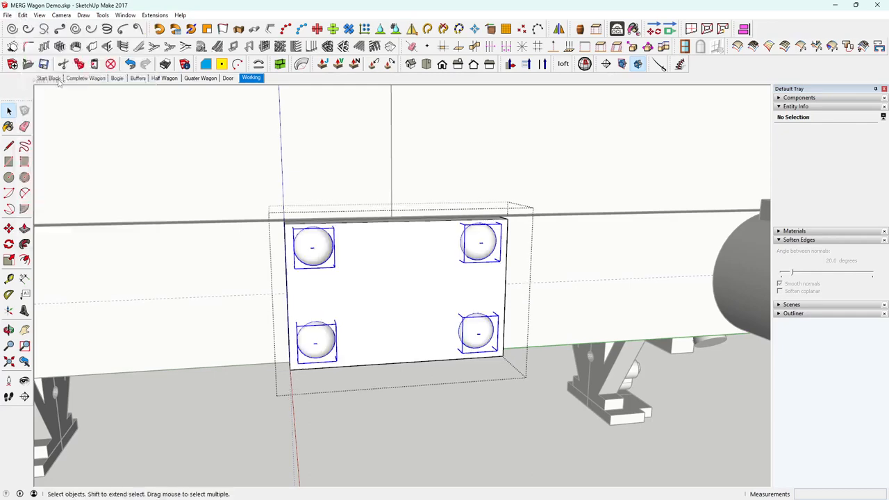
{"action": "left_click", "coordinate": [493, 438]}
{"action": "middle_click_drag", "start_coordinate": [493, 437], "coordinate": [559, 422]}
{"action": "scroll", "coordinate": [559, 421], "scroll_direction": "down", "scroll_amount": 8}
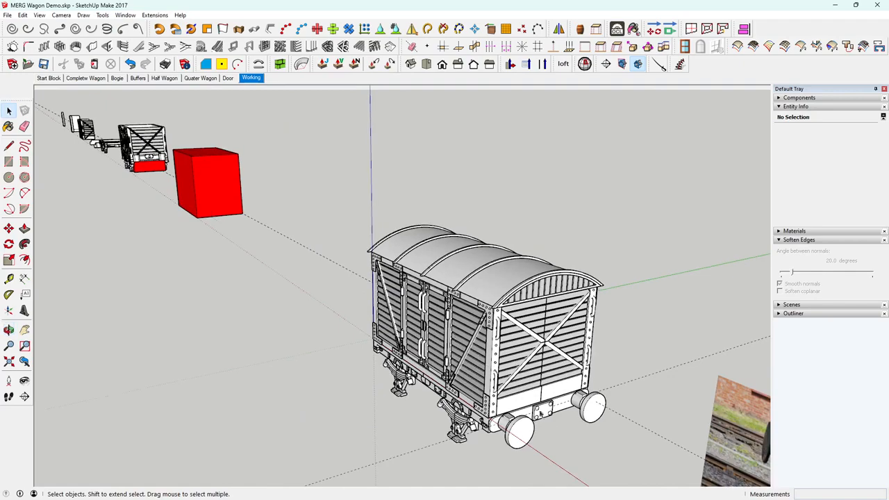
{"action": "scroll", "coordinate": [541, 415], "scroll_direction": "up", "scroll_amount": 8}
{"action": "scroll", "coordinate": [541, 414], "scroll_direction": "down", "scroll_amount": 6}
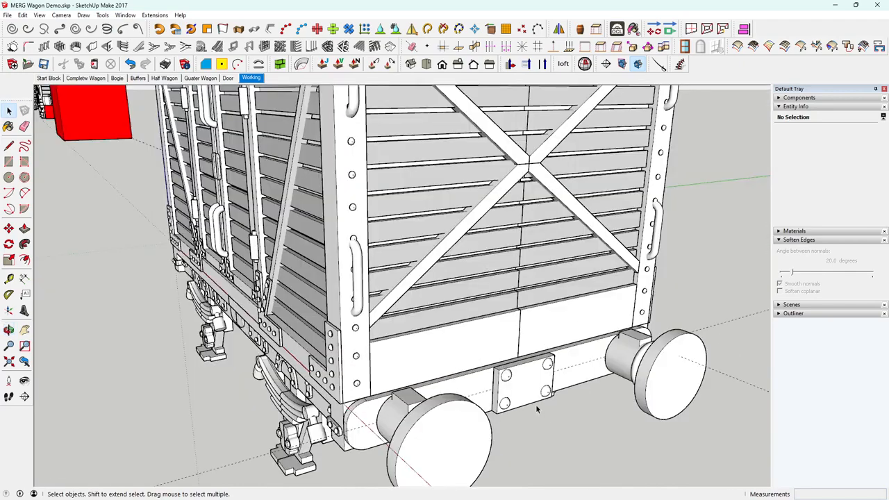
{"action": "middle_click_drag", "start_coordinate": [537, 408], "coordinate": [504, 370]}
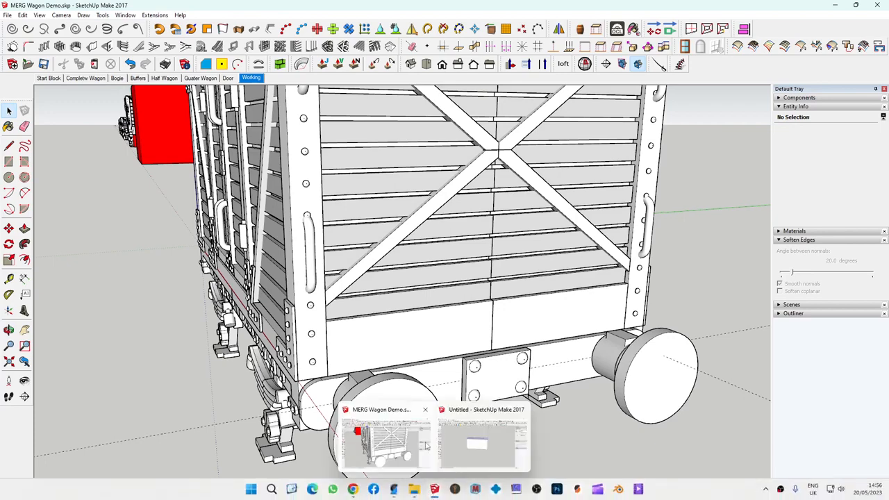
Switch to the 3D Warehouse page in Chrome and search its models for "crane hook"
{"action": "left_click", "coordinate": [354, 491]}
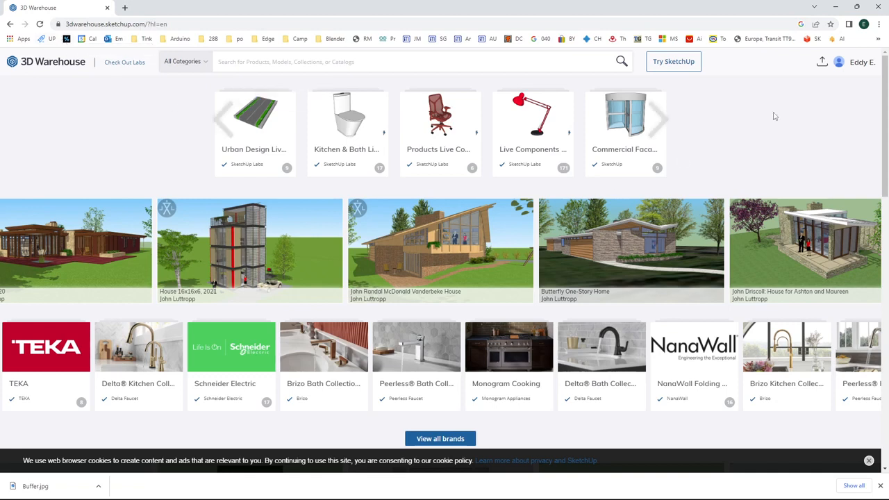
{"action": "left_click", "coordinate": [857, 71]}
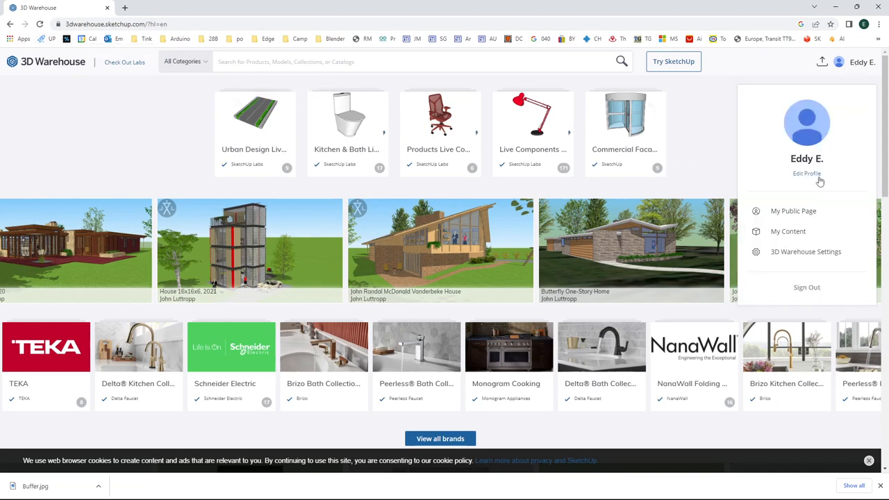
{"action": "left_click", "coordinate": [725, 150]}
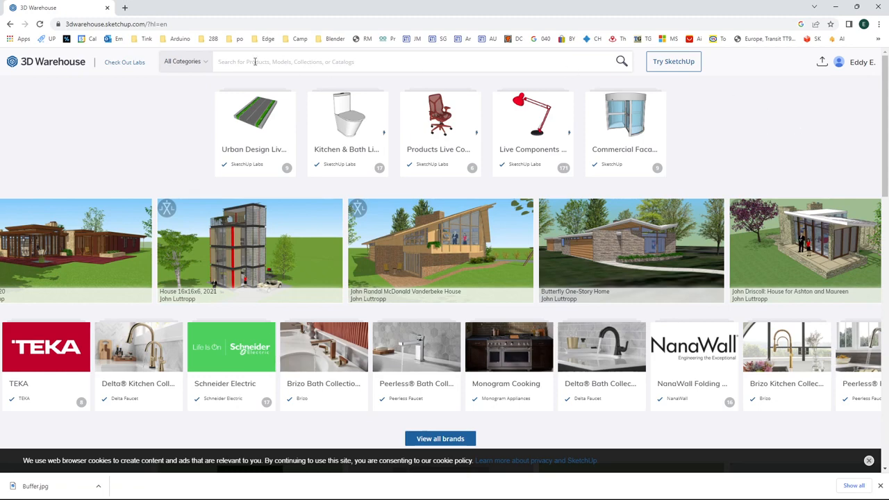
{"action": "type", "text": "crane hook"}
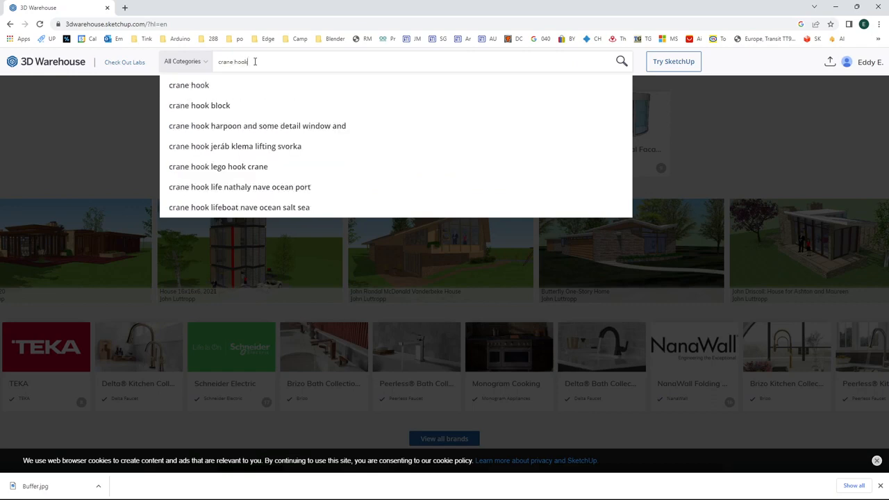
{"action": "key", "text": "Return"}
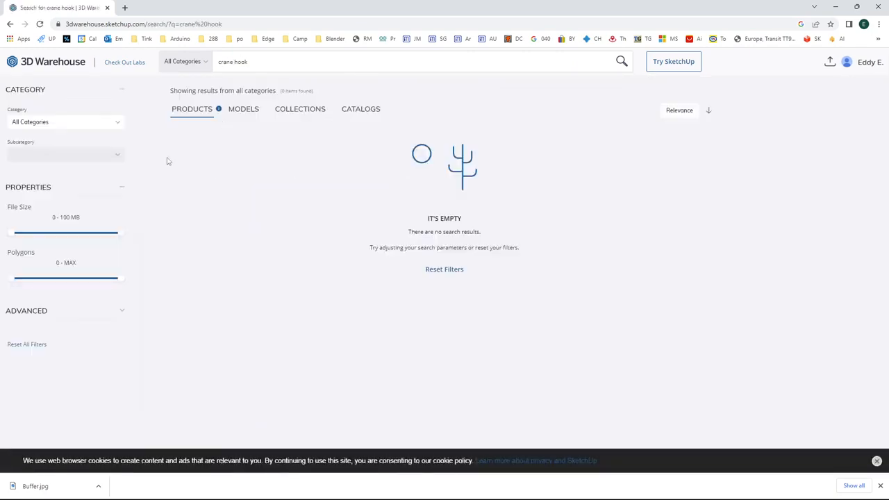
{"action": "left_click", "coordinate": [249, 112]}
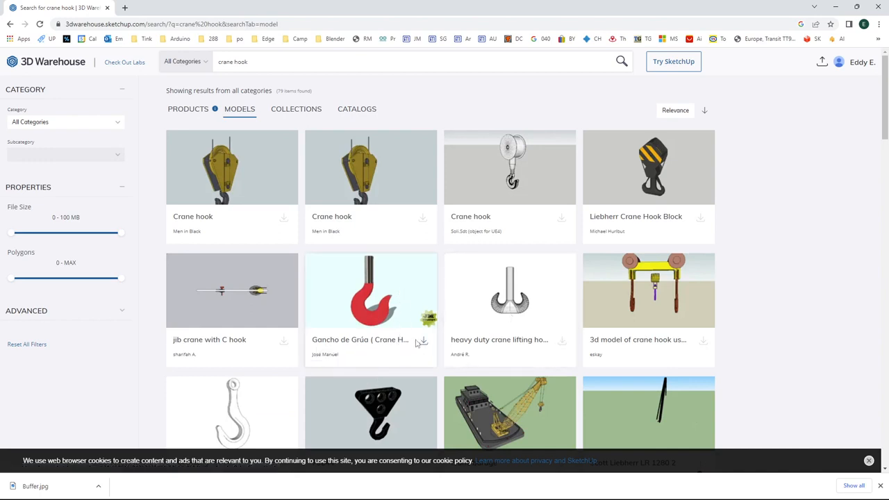
Download the red Gancho de Grúa crane hook model as a Collada file and minimise the browser
{"action": "scroll", "coordinate": [417, 342], "scroll_direction": "down", "scroll_amount": 2}
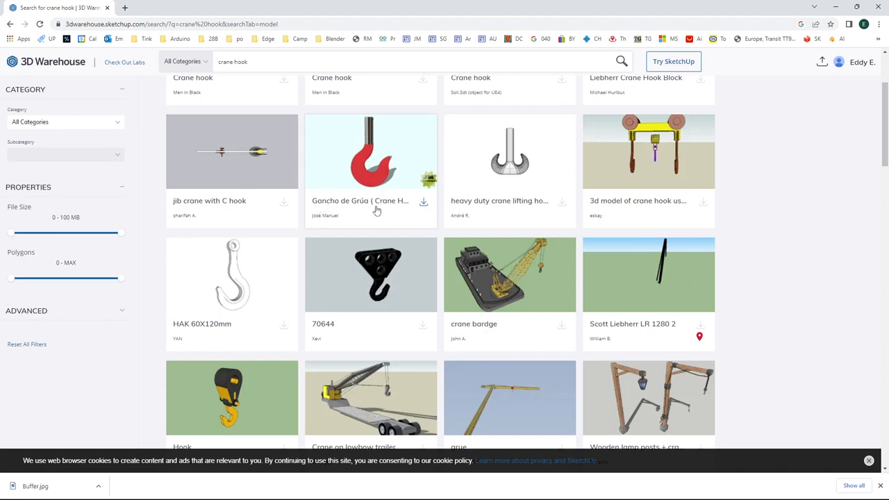
{"action": "left_click", "coordinate": [423, 203]}
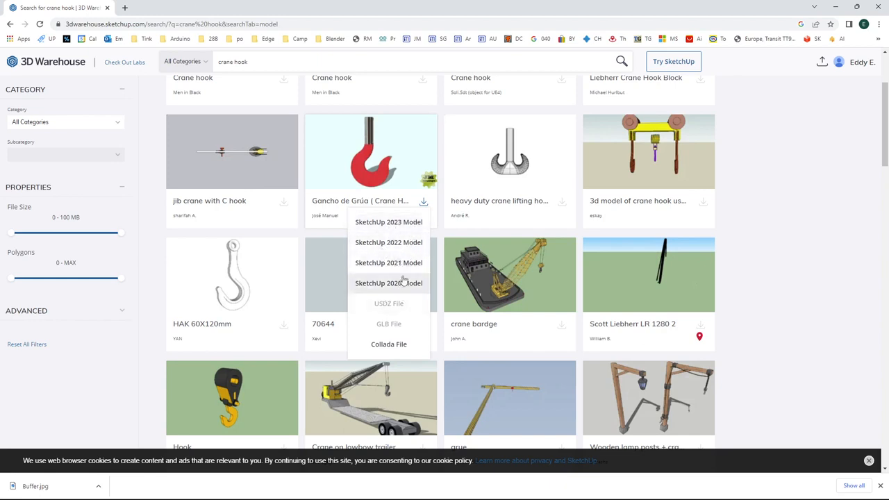
{"action": "left_click", "coordinate": [407, 346]}
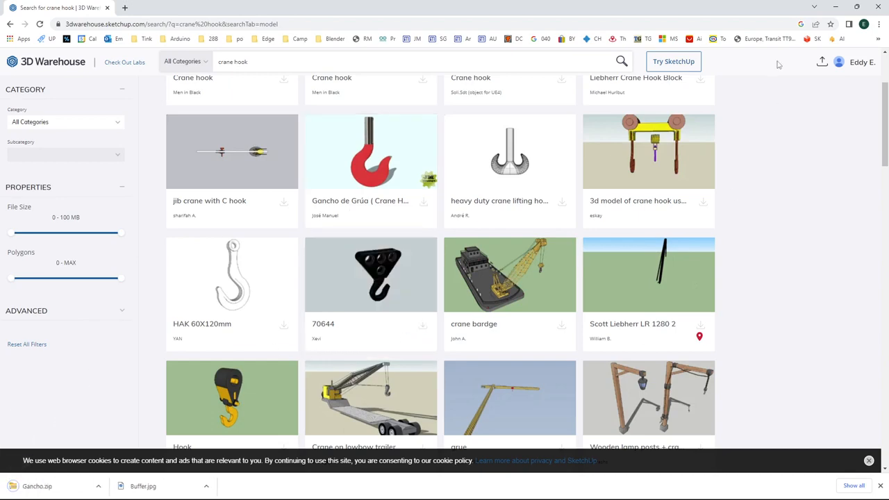
{"action": "left_click", "coordinate": [837, 7]}
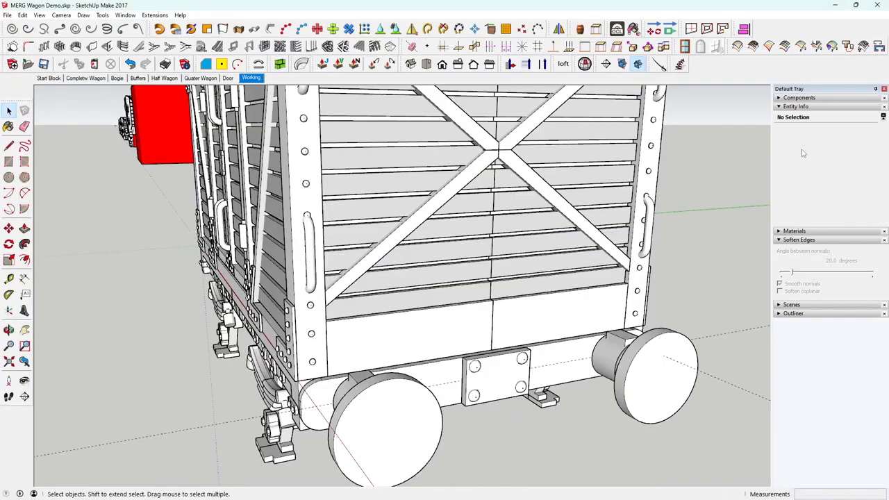
Show the desktop and open the Downloads folder from its shortcut
{"action": "mouse_move", "coordinate": [322, 491]}
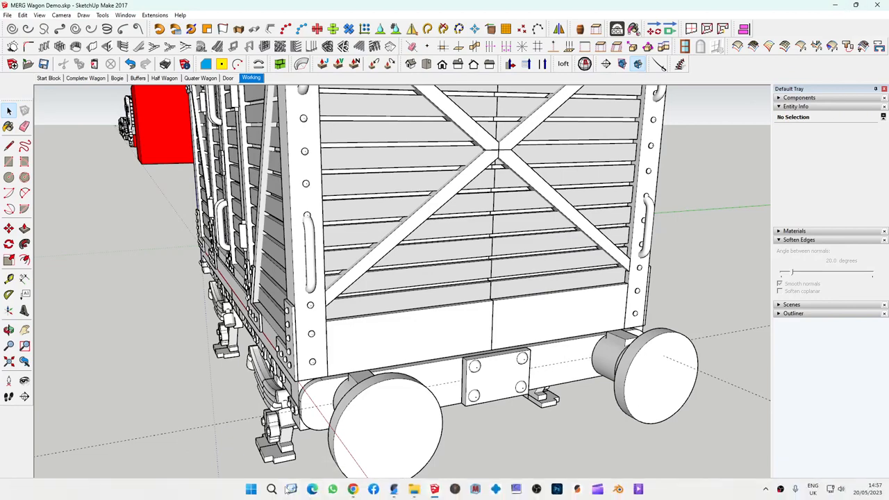
{"action": "key", "text": "super+d"}
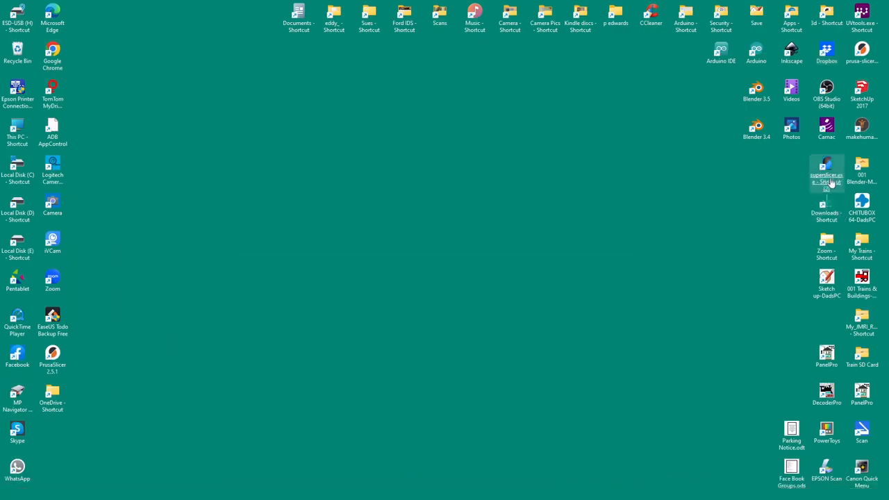
{"action": "double_click", "coordinate": [832, 182]}
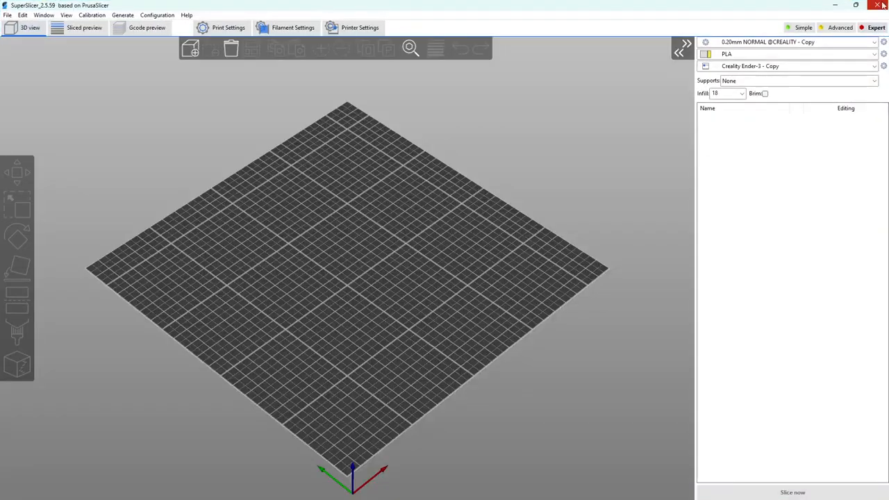
{"action": "left_click", "coordinate": [880, 5]}
{"action": "left_click", "coordinate": [826, 216]}
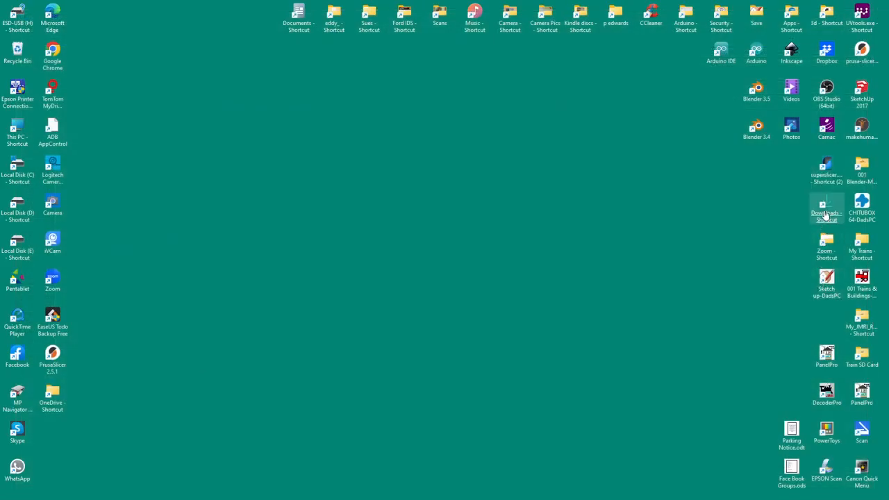
{"action": "double_click", "coordinate": [826, 216]}
Extract Gancho.zip into a Gancho folder inside Downloads and close the file window
{"action": "right_click", "coordinate": [464, 211]}
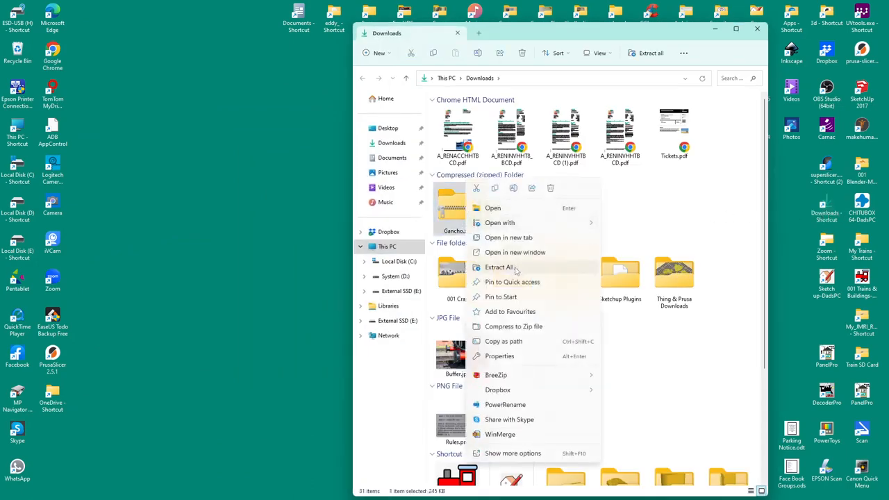
{"action": "left_click", "coordinate": [516, 268]}
{"action": "left_click", "coordinate": [526, 344]}
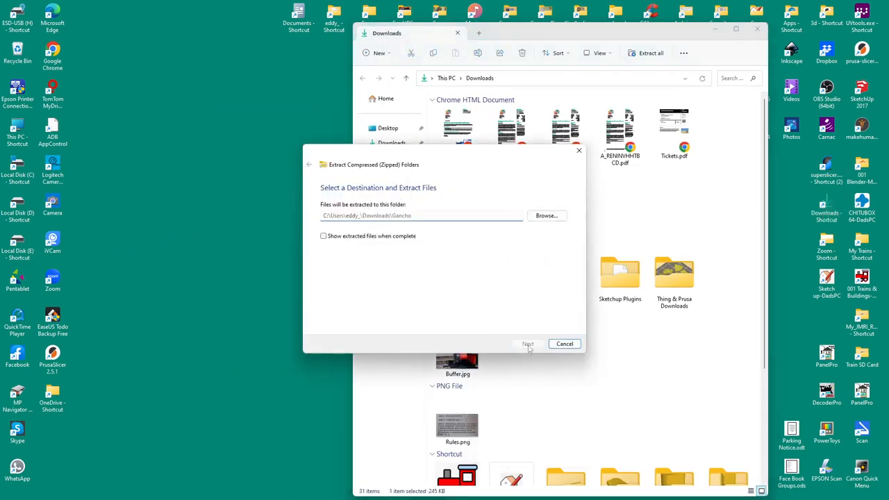
{"action": "left_click", "coordinate": [730, 305]}
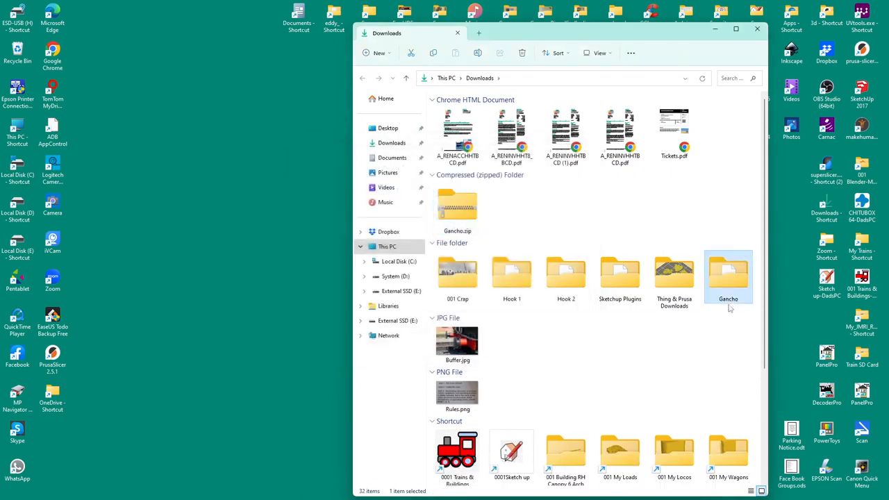
{"action": "left_click", "coordinate": [758, 29]}
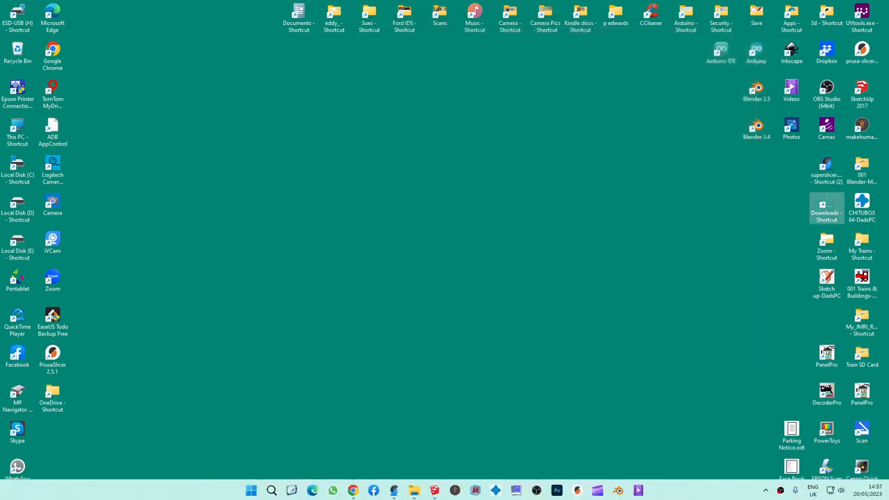
Switch back to the MERG Wagon Demo model in SketchUp and start an import filtered to COLLADA files (*.dae)
{"action": "mouse_move", "coordinate": [433, 493]}
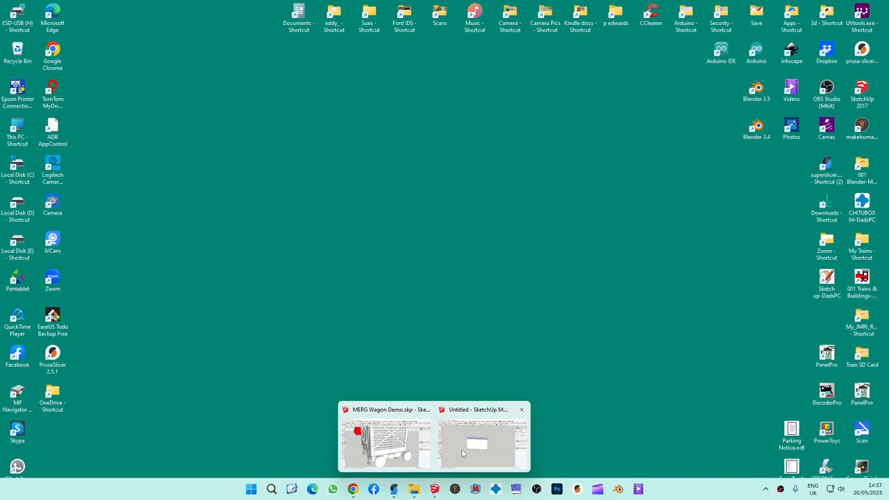
{"action": "left_click", "coordinate": [391, 441]}
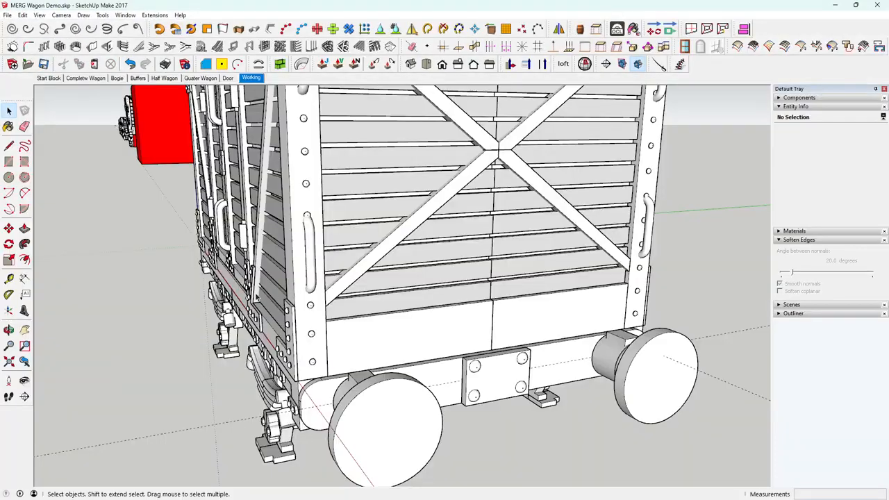
{"action": "middle_click_drag", "start_coordinate": [256, 296], "coordinate": [301, 295]}
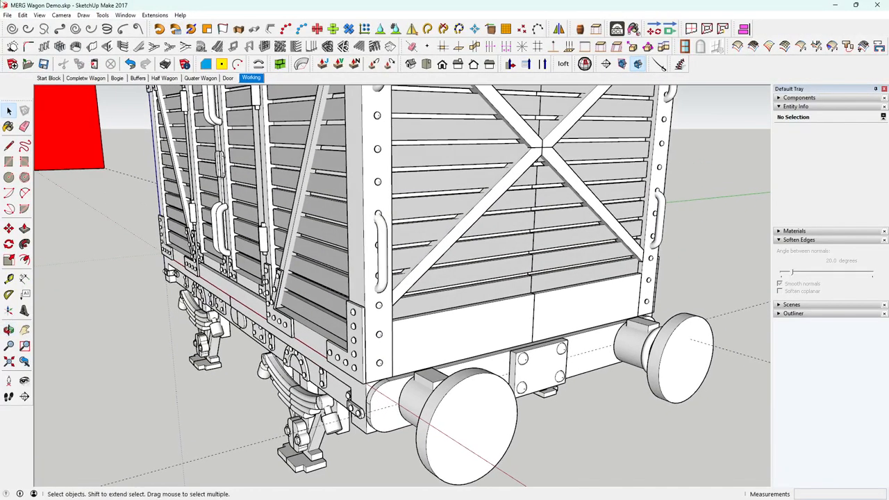
{"action": "left_click", "coordinate": [6, 14]}
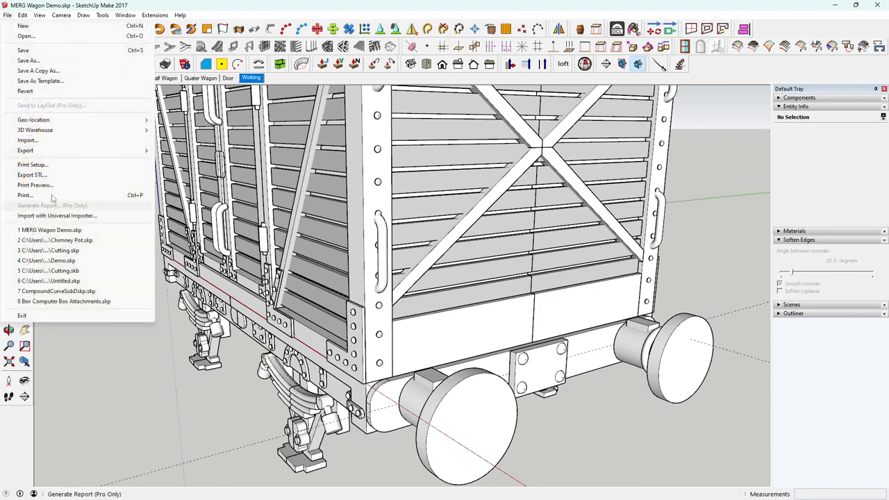
{"action": "left_click", "coordinate": [28, 140]}
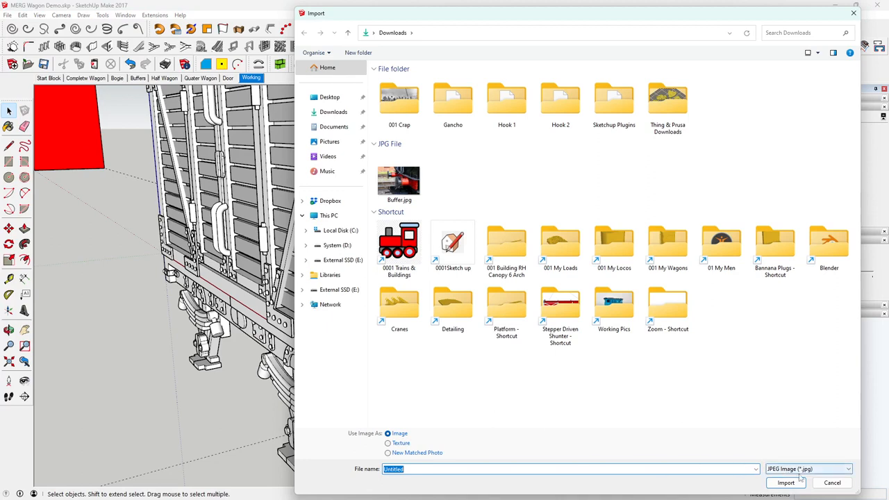
{"action": "left_click", "coordinate": [849, 470]}
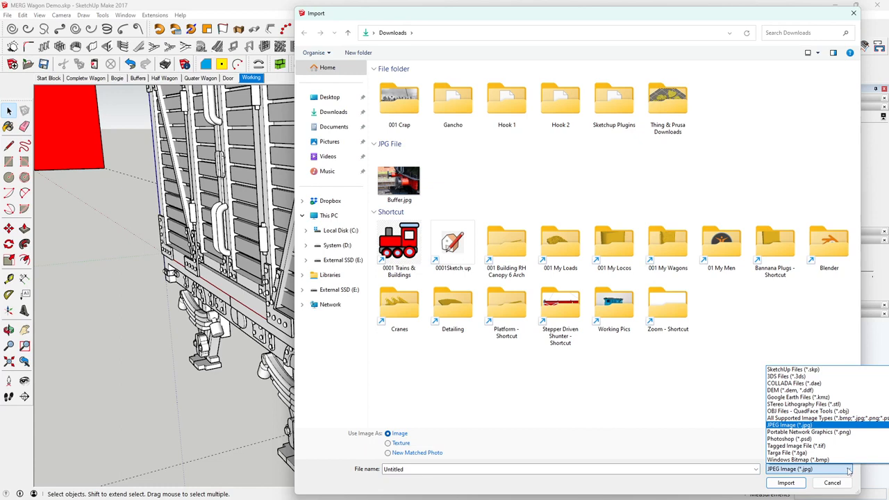
{"action": "left_click", "coordinate": [822, 384]}
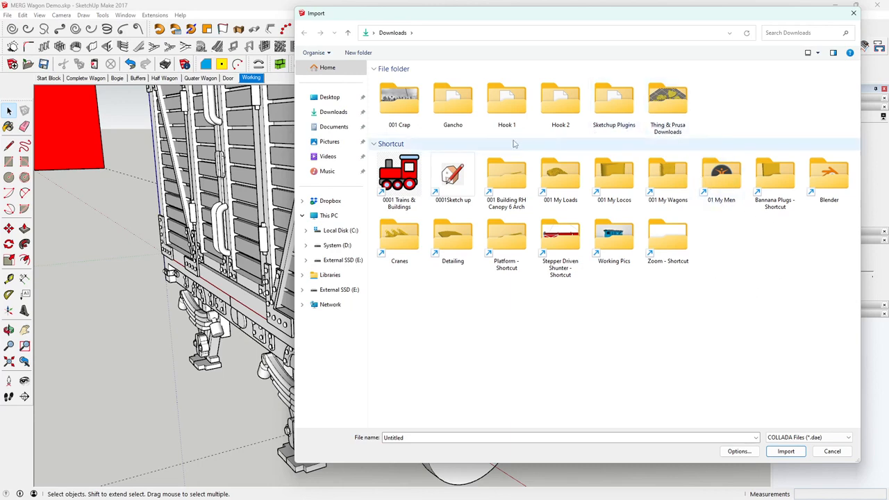
Import model.dae from the Gancho folder and place the hook near the wagon's lower corner
{"action": "left_click", "coordinate": [455, 104]}
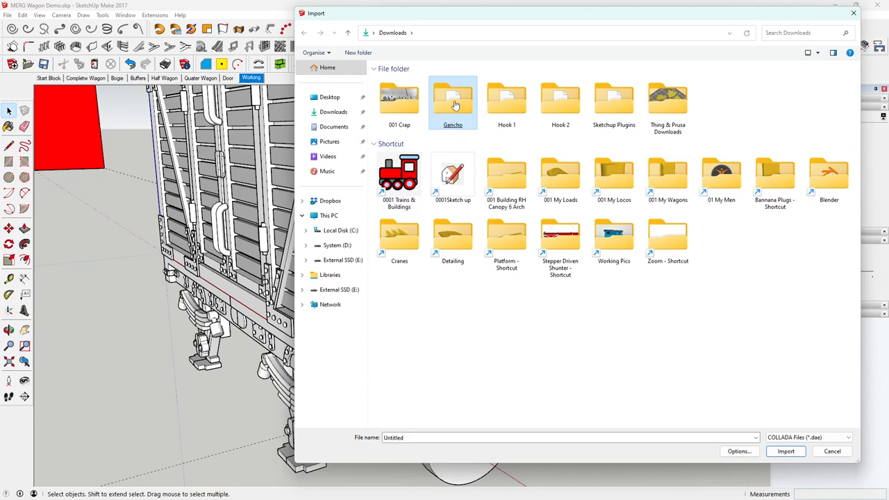
{"action": "double_click", "coordinate": [455, 104]}
{"action": "left_click", "coordinate": [373, 81]}
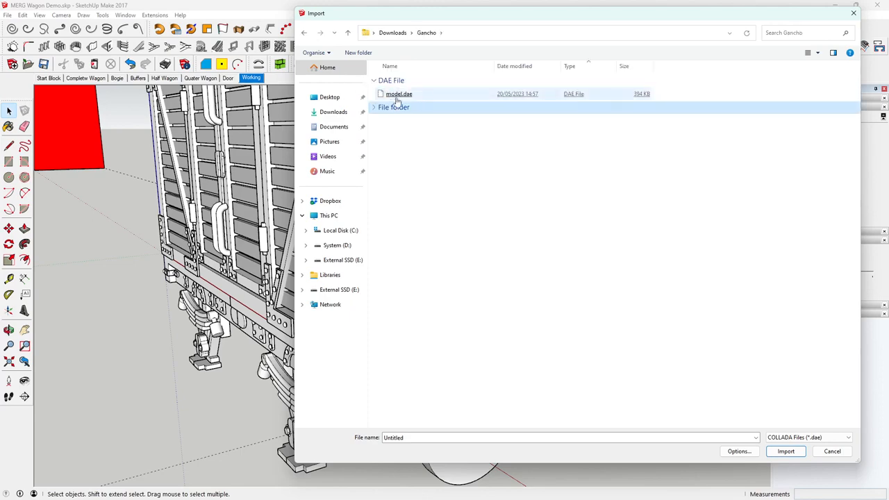
{"action": "double_click", "coordinate": [400, 93]}
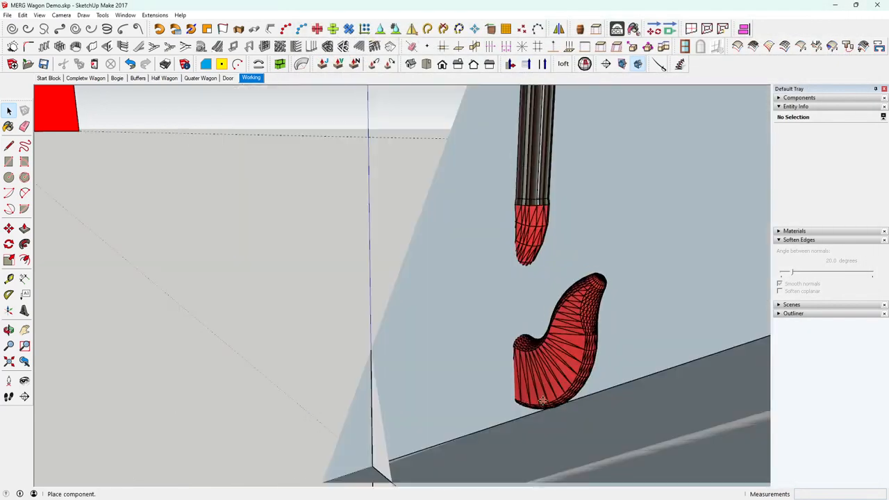
{"action": "middle_click_drag", "start_coordinate": [542, 402], "coordinate": [497, 351]}
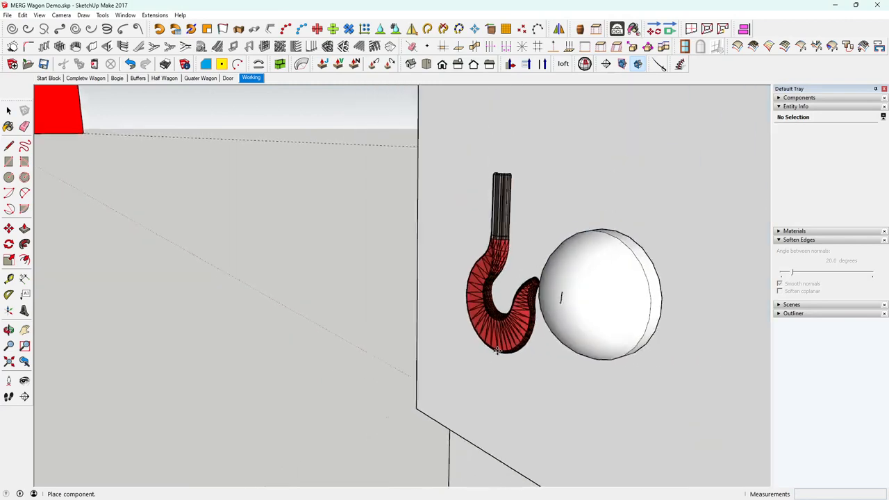
{"action": "scroll", "coordinate": [497, 351], "scroll_direction": "down", "scroll_amount": 3}
{"action": "left_click", "coordinate": [398, 393]}
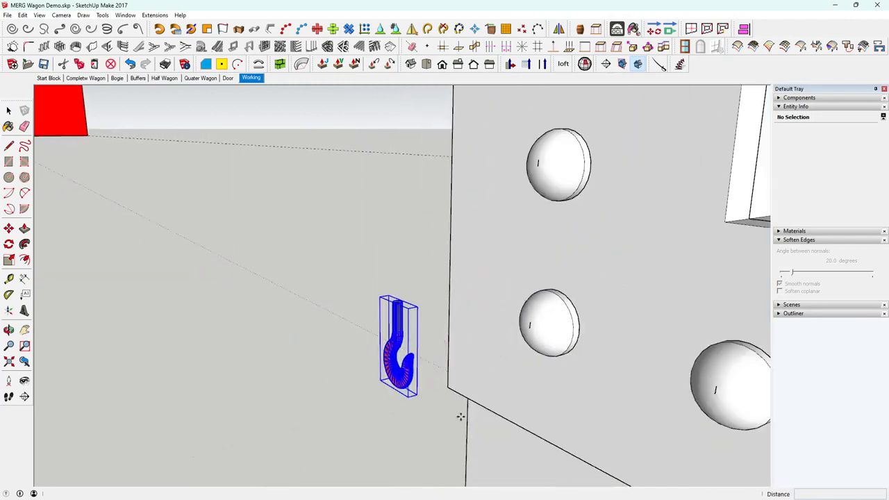
Scale the imported hook up uniformly about its opposite corner by a factor of about 3.28
{"action": "middle_click_drag", "start_coordinate": [448, 297], "coordinate": [784, 405]}
{"action": "key", "text": "m"}
{"action": "scroll", "coordinate": [548, 357], "scroll_direction": "down", "scroll_amount": 8}
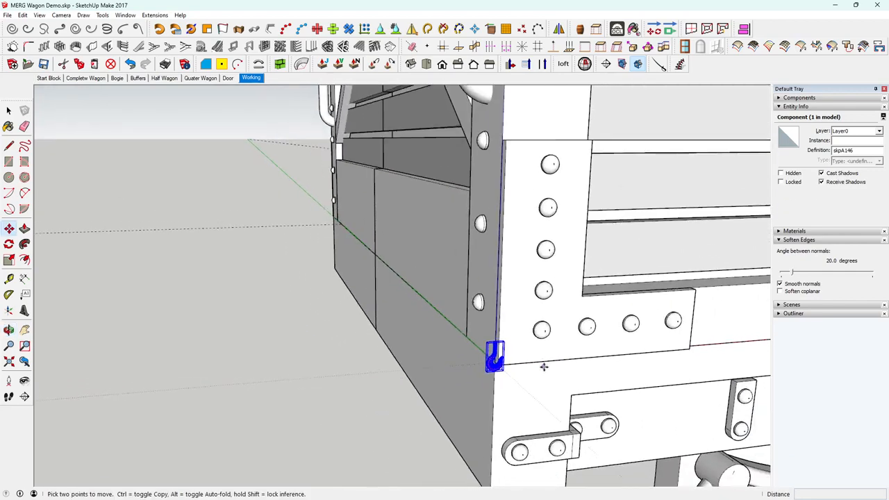
{"action": "scroll", "coordinate": [545, 373], "scroll_direction": "down", "scroll_amount": 2}
{"action": "middle_click_drag", "start_coordinate": [546, 363], "coordinate": [487, 351]}
{"action": "scroll", "coordinate": [498, 367], "scroll_direction": "up", "scroll_amount": 4}
{"action": "scroll", "coordinate": [498, 366], "scroll_direction": "up", "scroll_amount": 5}
{"action": "key", "text": "s"}
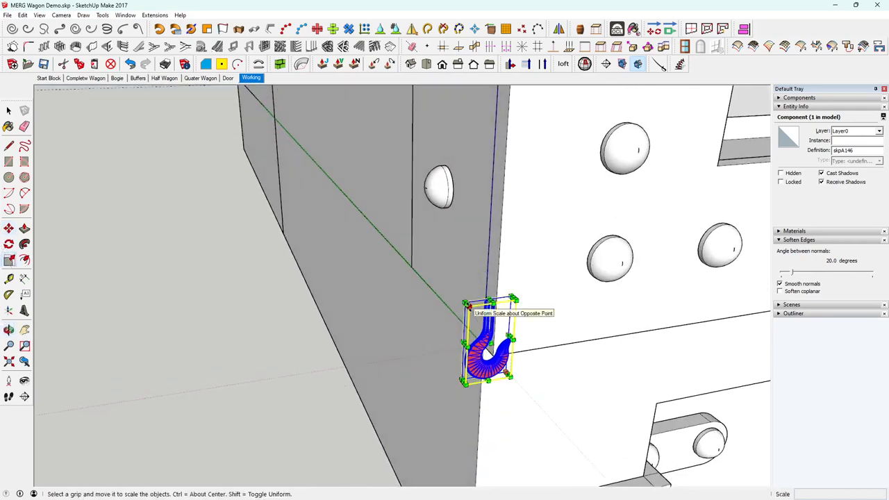
{"action": "left_click_drag", "start_coordinate": [469, 306], "coordinate": [188, 234]}
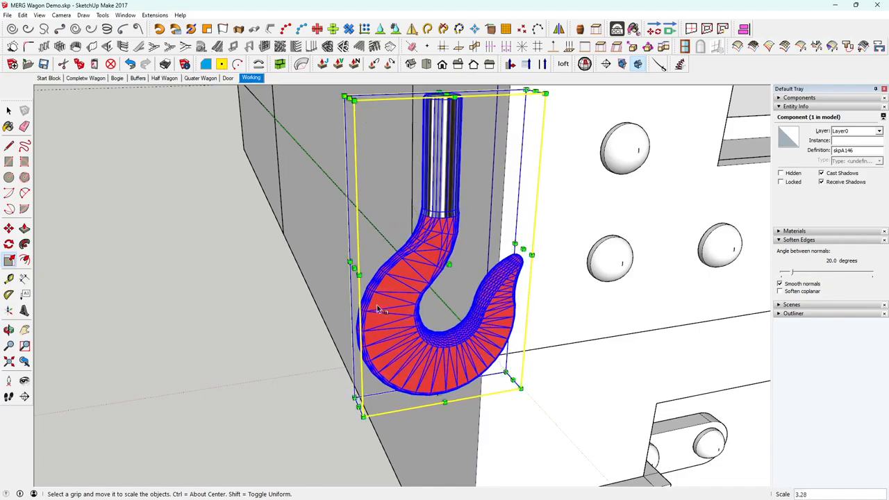
Move the imported hook about 63.4 m along the red axis, just beyond the buffers at the wagon's far end
{"action": "scroll", "coordinate": [379, 311], "scroll_direction": "down", "scroll_amount": 8}
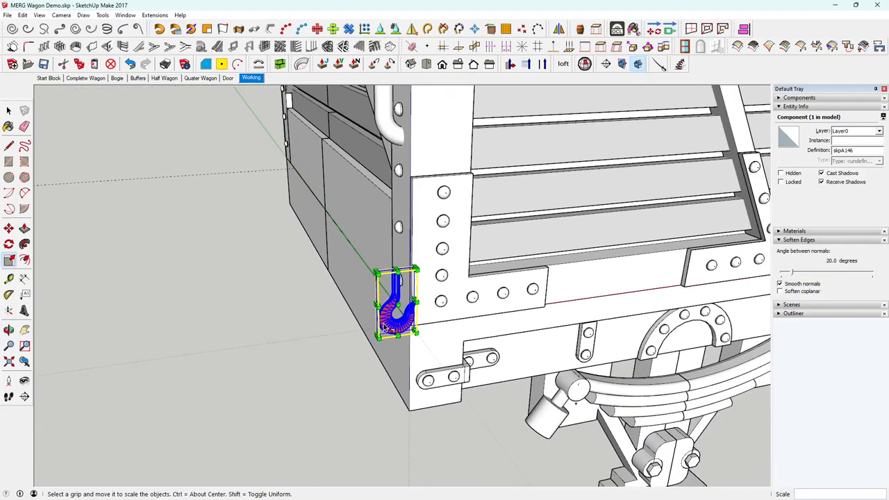
{"action": "middle_click_drag", "start_coordinate": [385, 329], "coordinate": [223, 305]}
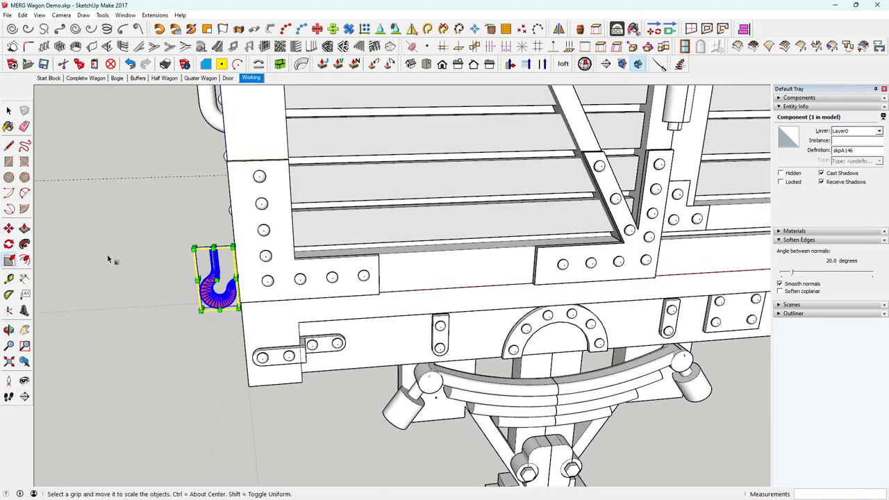
{"action": "left_click", "coordinate": [8, 228]}
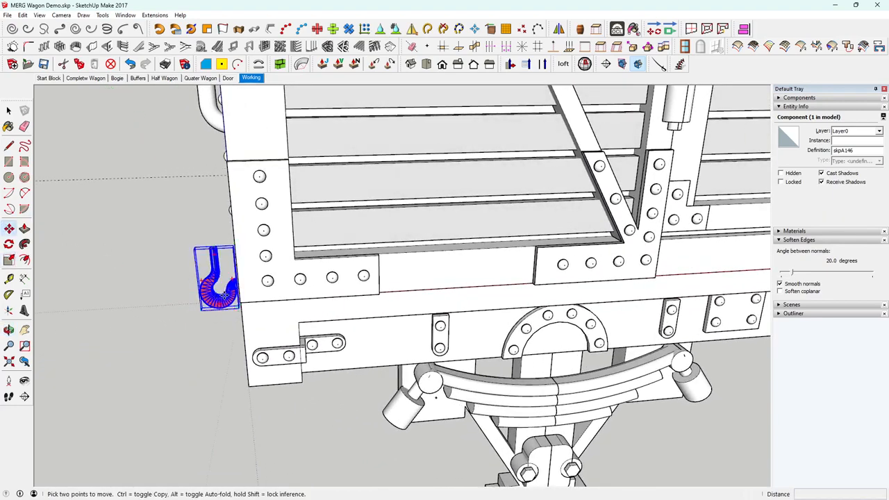
{"action": "left_click", "coordinate": [224, 296]}
{"action": "left_click", "coordinate": [221, 295]}
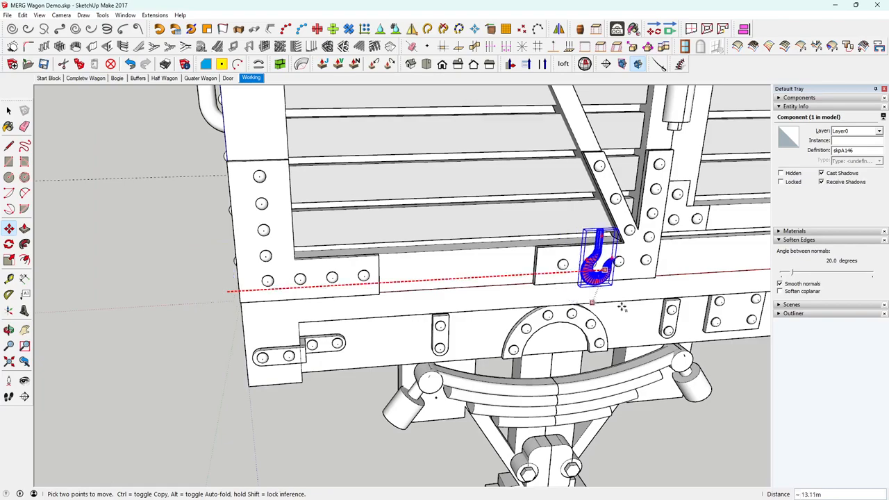
{"action": "middle_click_drag", "start_coordinate": [663, 294], "coordinate": [333, 296], "text": "shift"}
{"action": "scroll", "coordinate": [335, 281], "scroll_direction": "down", "scroll_amount": 2}
{"action": "scroll", "coordinate": [404, 268], "scroll_direction": "down", "scroll_amount": 2}
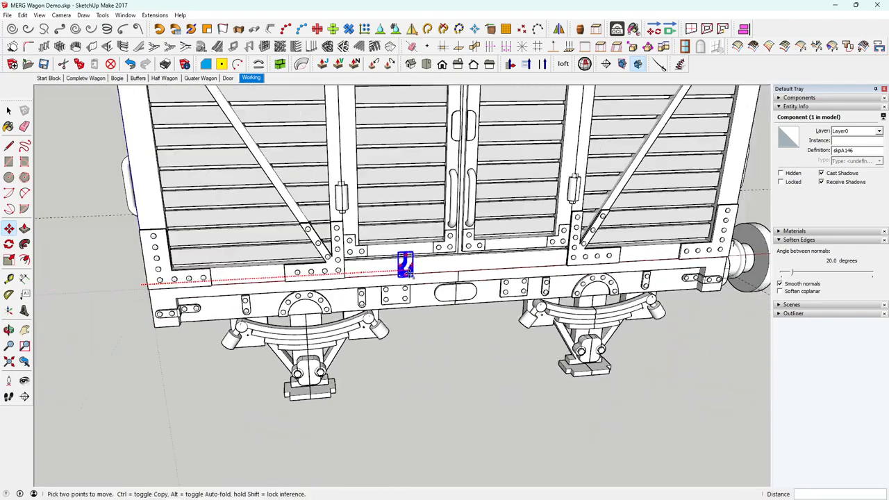
{"action": "middle_click_drag", "start_coordinate": [690, 253], "coordinate": [403, 326]}
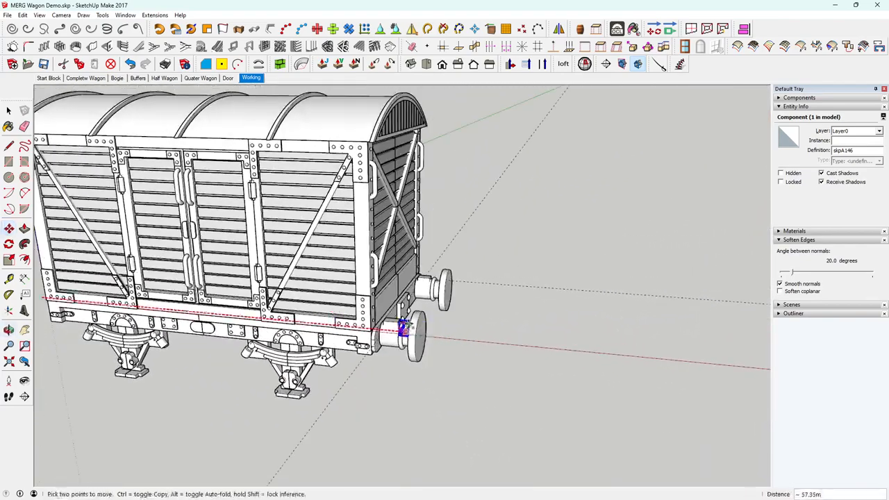
{"action": "left_click", "coordinate": [456, 328]}
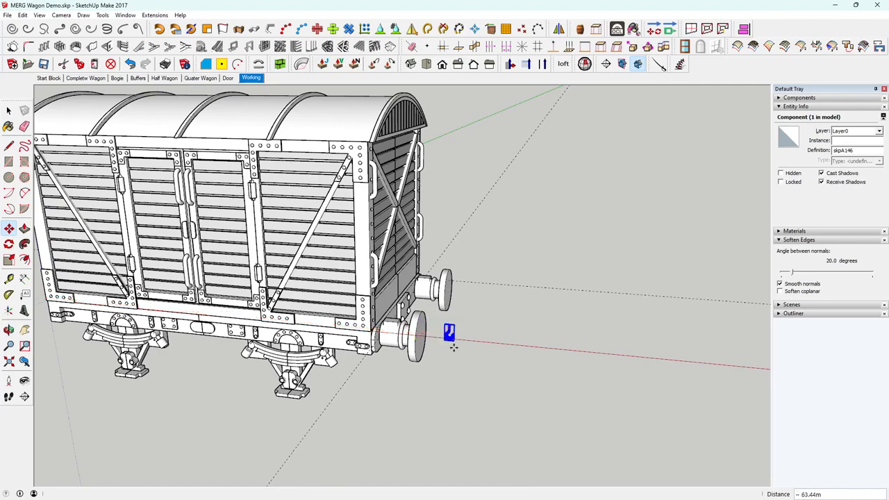
Rotate the hook by -90 degrees in its own plane so that its shank points towards the wagon
{"action": "scroll", "coordinate": [451, 330], "scroll_direction": "up", "scroll_amount": 10}
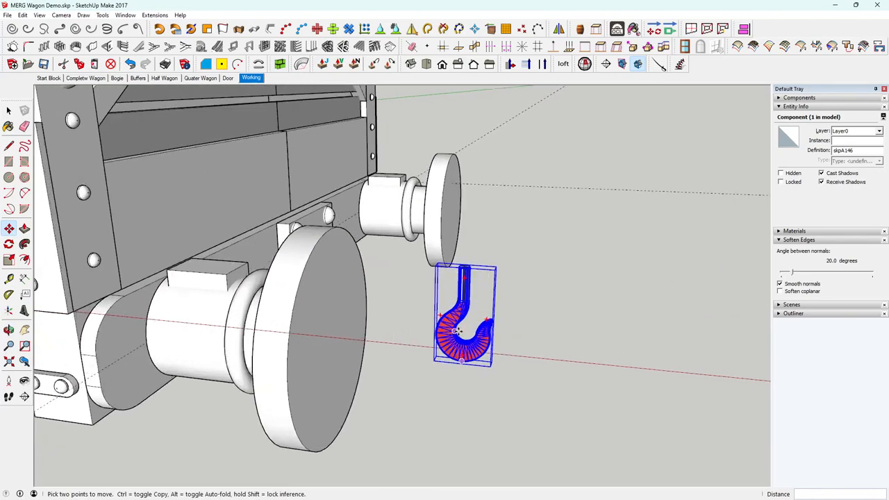
{"action": "scroll", "coordinate": [459, 326], "scroll_direction": "down", "scroll_amount": 10}
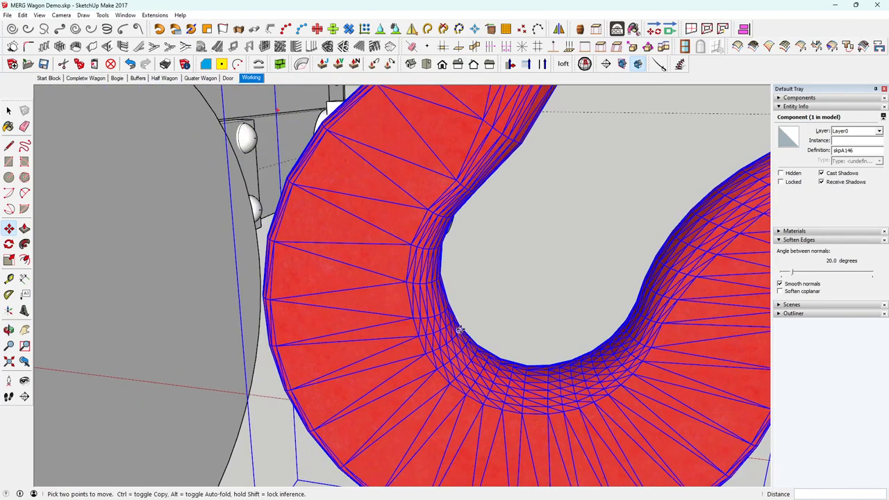
{"action": "scroll", "coordinate": [459, 328], "scroll_direction": "down", "scroll_amount": 3}
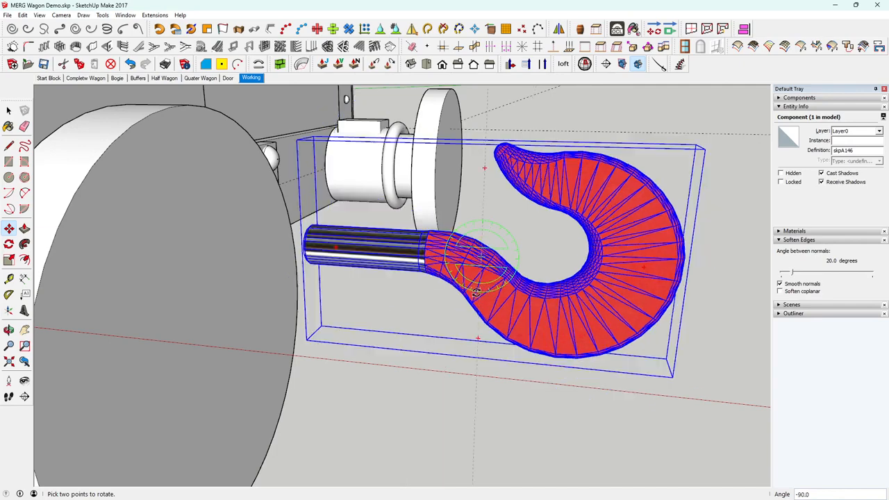
{"action": "middle_click_drag", "start_coordinate": [506, 338], "coordinate": [487, 336]}
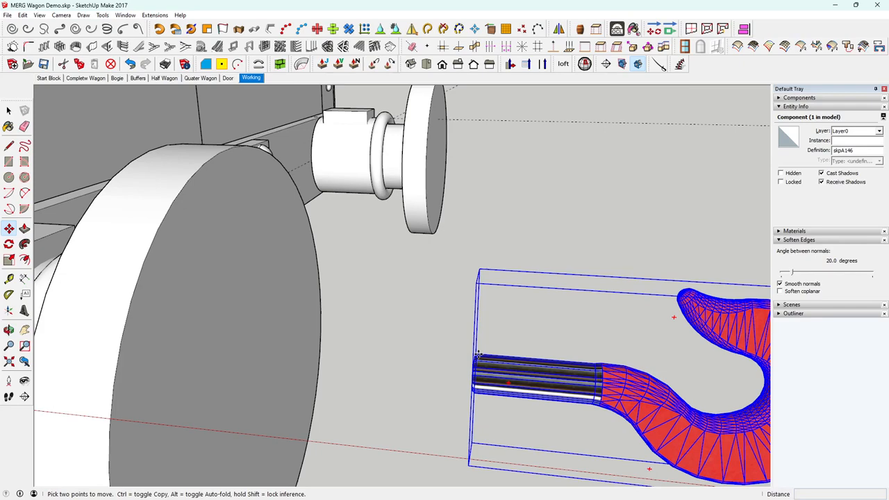
Move the hook by the end of its shank onto the riveted centre plate of the buffer beam
{"action": "left_click", "coordinate": [478, 354]}
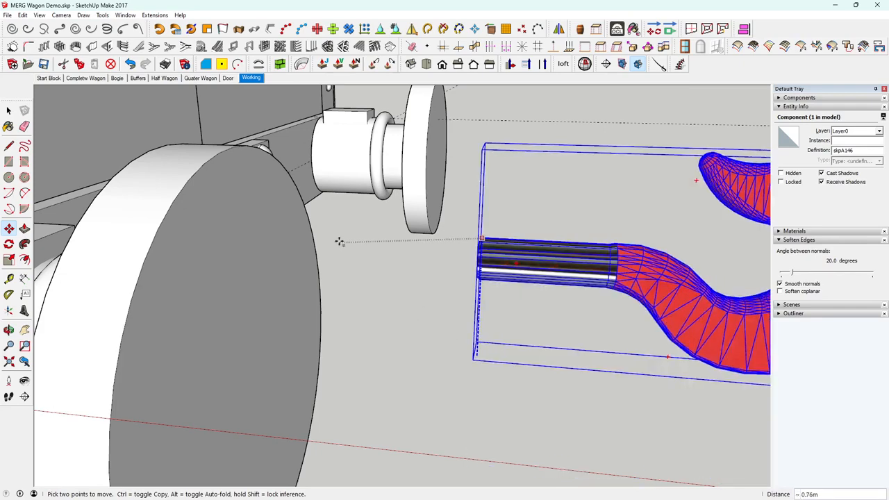
{"action": "middle_click_drag", "start_coordinate": [339, 242], "coordinate": [318, 252]}
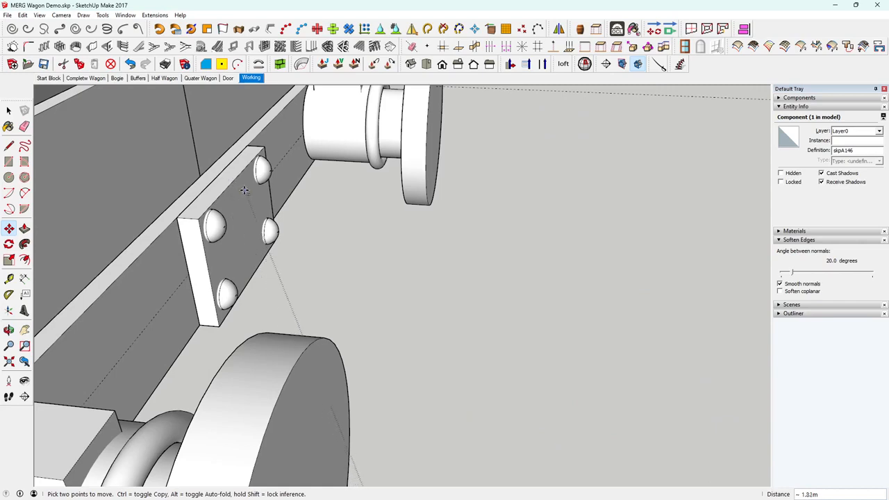
{"action": "middle_click_drag", "start_coordinate": [232, 183], "coordinate": [249, 294]}
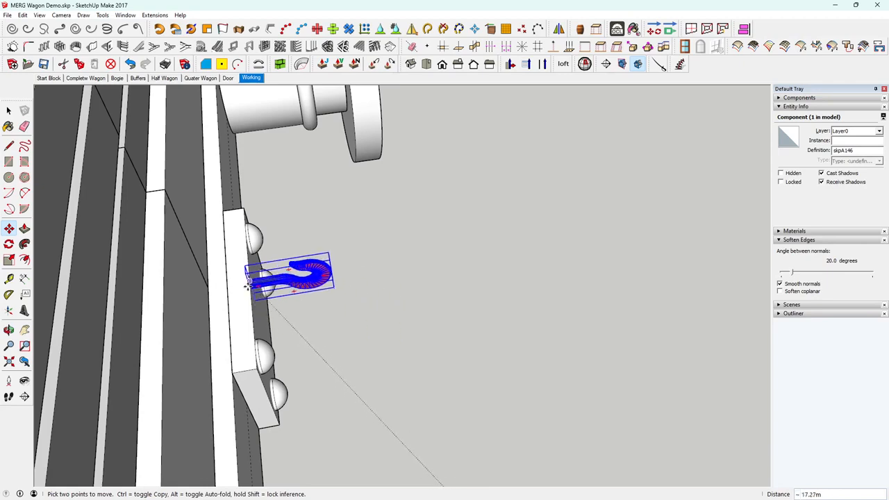
{"action": "middle_click_drag", "start_coordinate": [341, 332], "coordinate": [278, 237]}
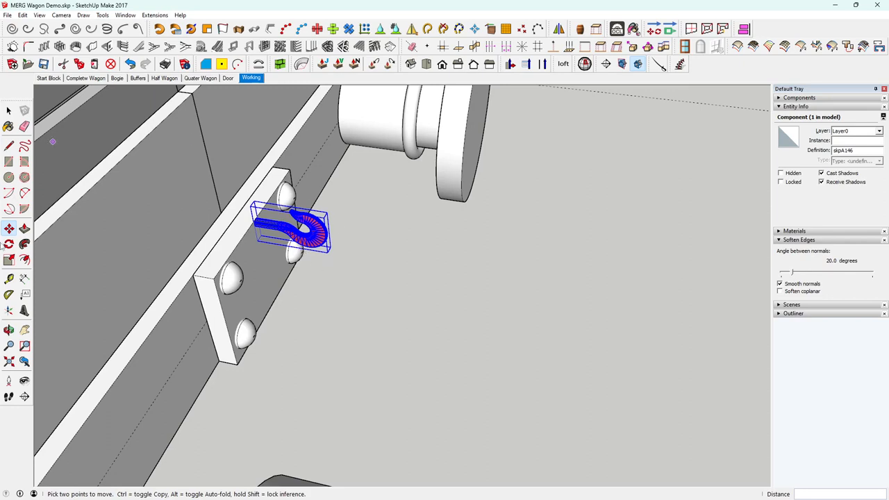
Scale the hook up uniformly from its outer lower corner by a factor of about 2.88
{"action": "key", "text": "s"}
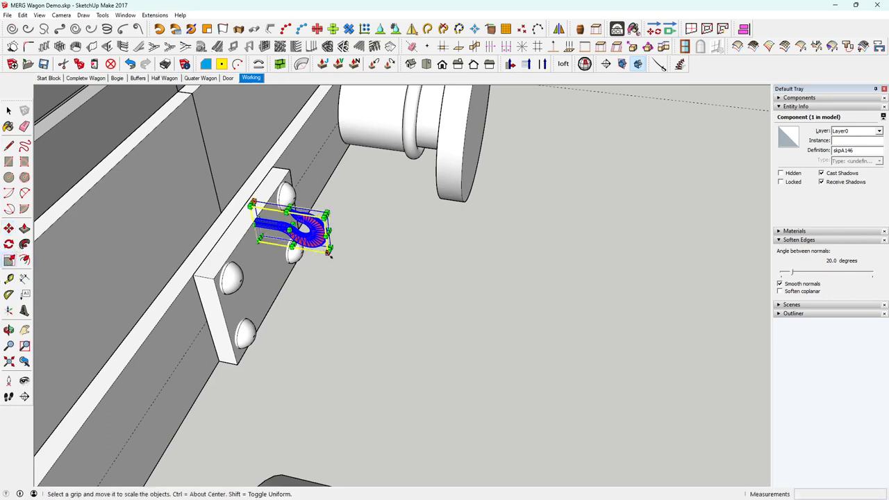
{"action": "left_click_drag", "start_coordinate": [328, 255], "coordinate": [377, 323]}
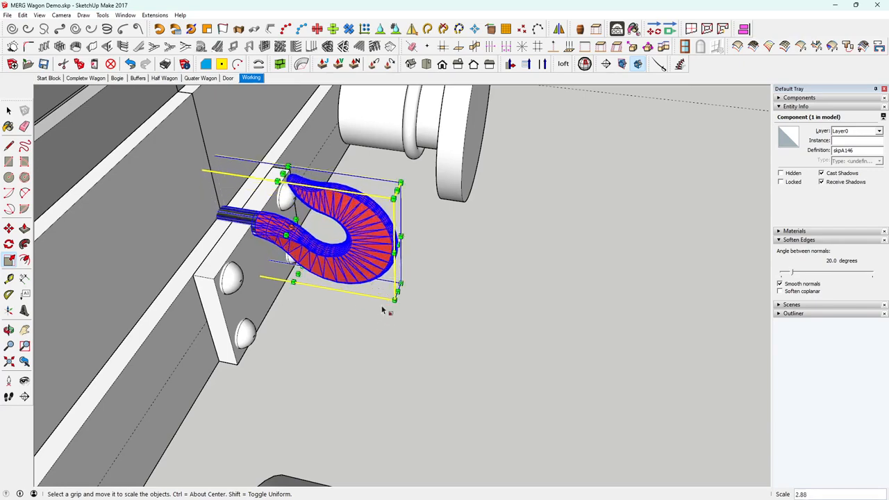
{"action": "middle_click_drag", "start_coordinate": [440, 226], "coordinate": [476, 224]}
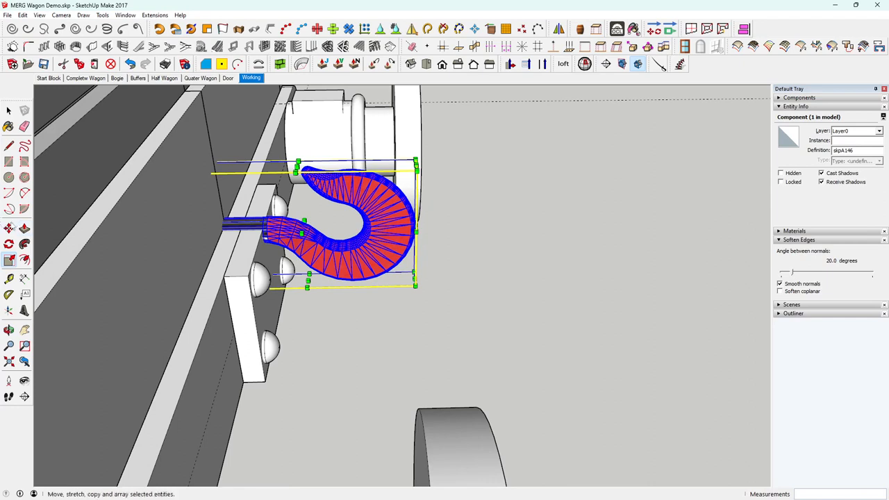
Lower the hook about 1.8 m so that its shank sits midway between the centre plate's four rivets
{"action": "left_click", "coordinate": [8, 228]}
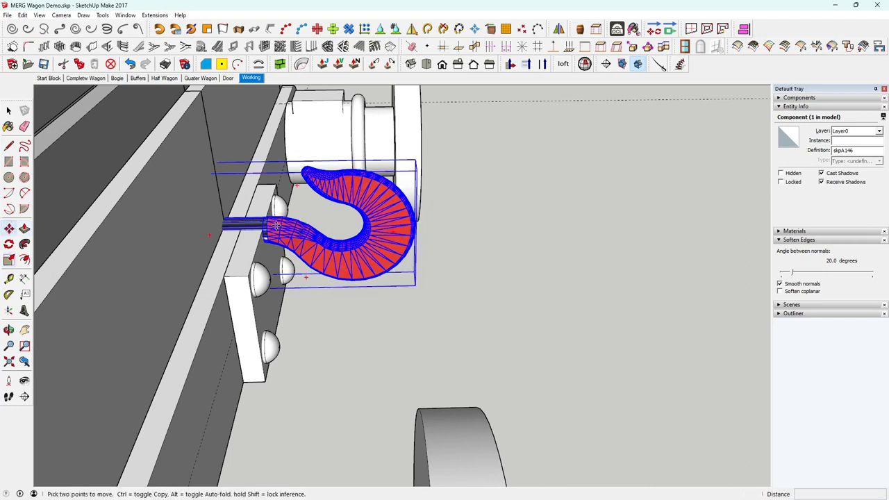
{"action": "left_click", "coordinate": [276, 226]}
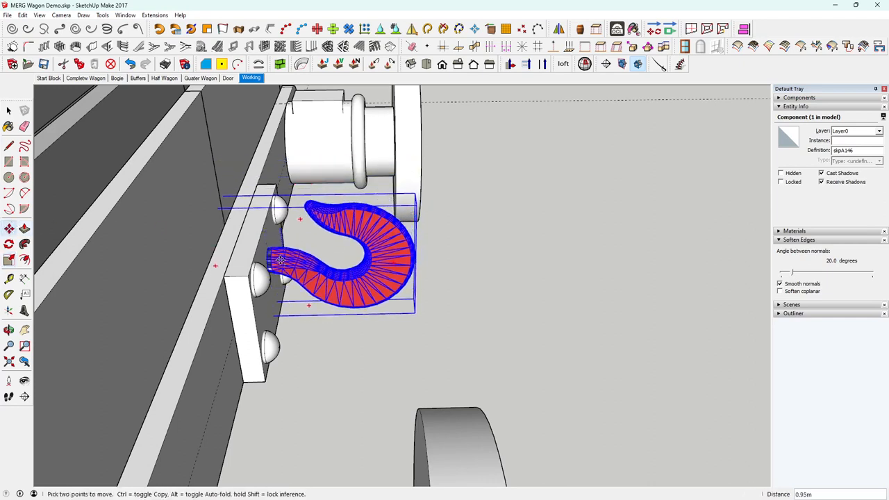
{"action": "middle_click_drag", "start_coordinate": [279, 242], "coordinate": [132, 212]}
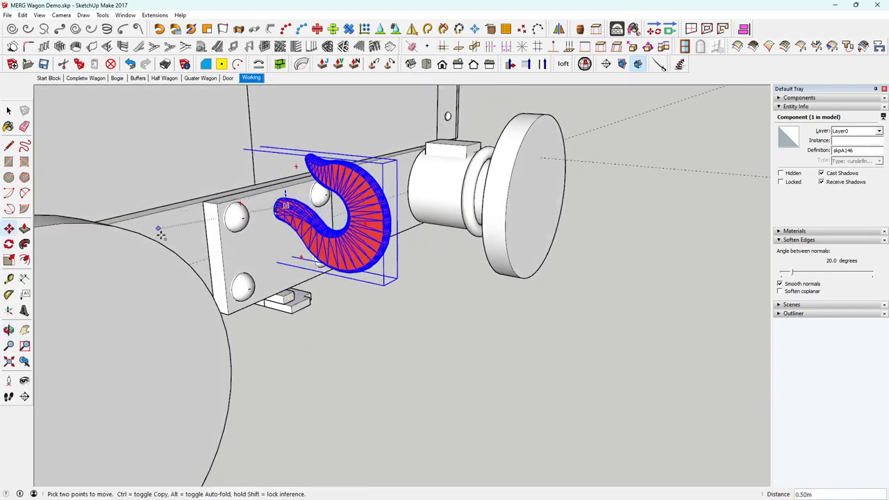
{"action": "left_click", "coordinate": [225, 265]}
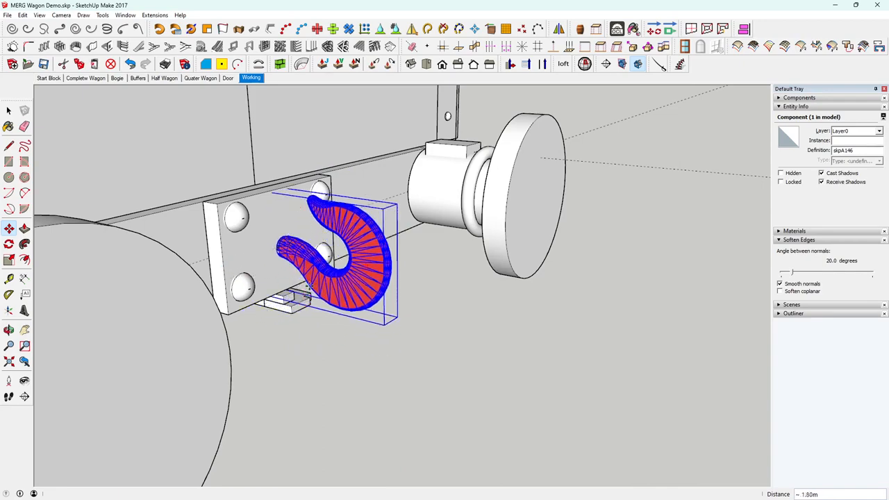
{"action": "middle_click_drag", "start_coordinate": [307, 286], "coordinate": [409, 300]}
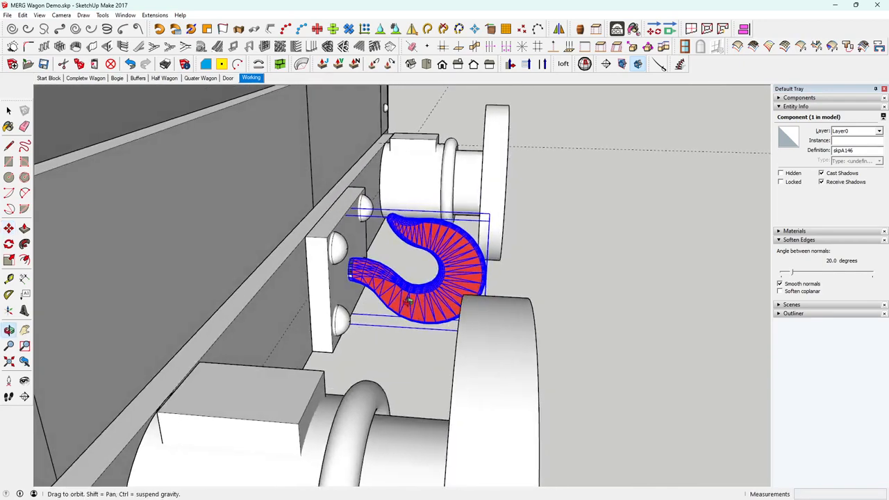
Push the hook about 0.46 m towards the wagon so its shank sinks into the centre plate, and deselect it
{"action": "left_click", "coordinate": [460, 284]}
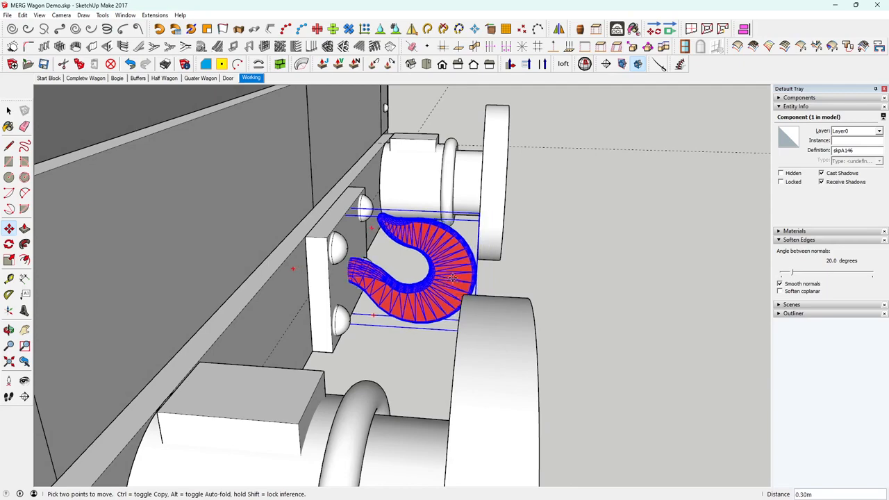
{"action": "left_click", "coordinate": [438, 279]}
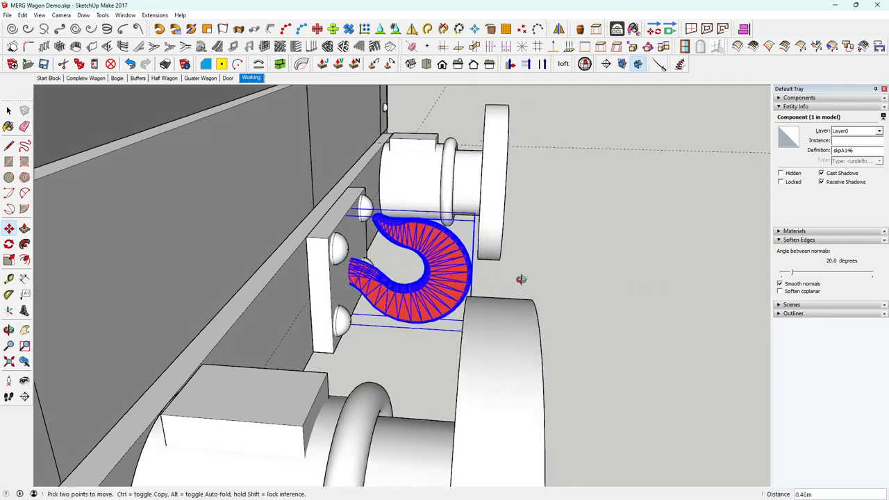
{"action": "middle_click_drag", "start_coordinate": [522, 280], "coordinate": [542, 293]}
{"action": "key", "text": "space"}
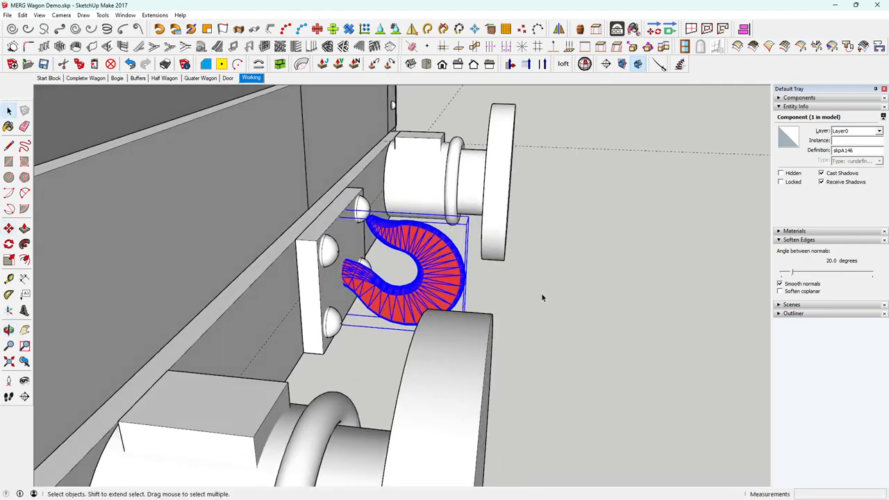
{"action": "left_click", "coordinate": [541, 293]}
Examine the hook's size and position on the buffer beam in relation to the buffers and the whole wagon
{"action": "scroll", "coordinate": [541, 294], "scroll_direction": "down", "scroll_amount": 10}
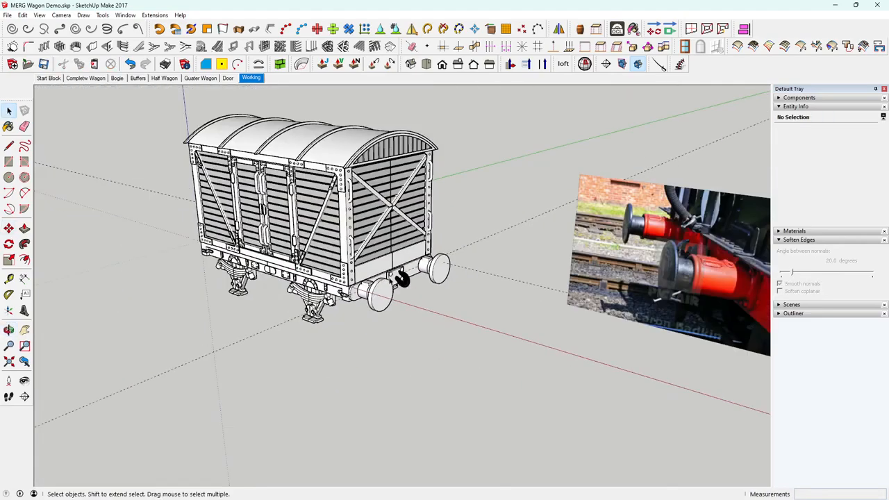
{"action": "scroll", "coordinate": [401, 281], "scroll_direction": "up", "scroll_amount": 6}
{"action": "middle_click_drag", "start_coordinate": [408, 278], "coordinate": [445, 296]}
{"action": "scroll", "coordinate": [445, 293], "scroll_direction": "up", "scroll_amount": 2}
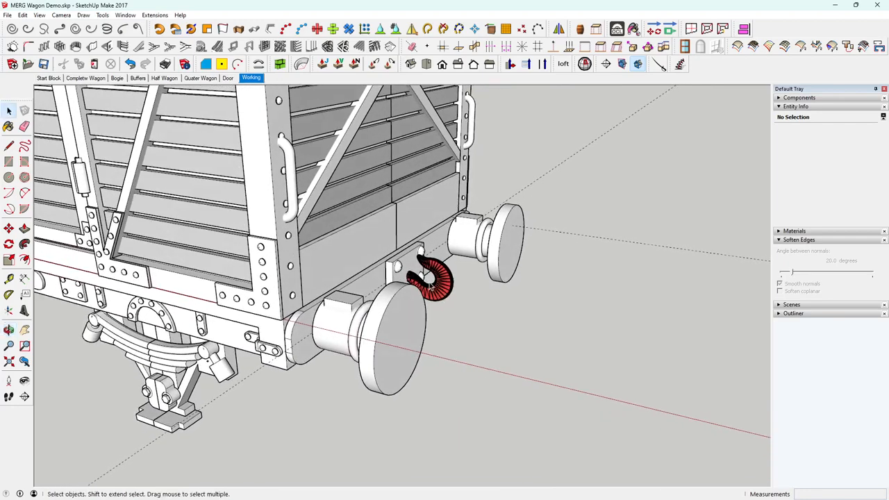
{"action": "middle_click_drag", "start_coordinate": [443, 296], "coordinate": [318, 278]}
{"action": "scroll", "coordinate": [394, 269], "scroll_direction": "down", "scroll_amount": 1}
{"action": "scroll", "coordinate": [425, 289], "scroll_direction": "down", "scroll_amount": 5}
{"action": "scroll", "coordinate": [423, 278], "scroll_direction": "up", "scroll_amount": 5}
Select the riveted centre plate, the hook and both buffers, and combine them into one group
{"action": "left_click_drag", "start_coordinate": [255, 257], "coordinate": [506, 364]}
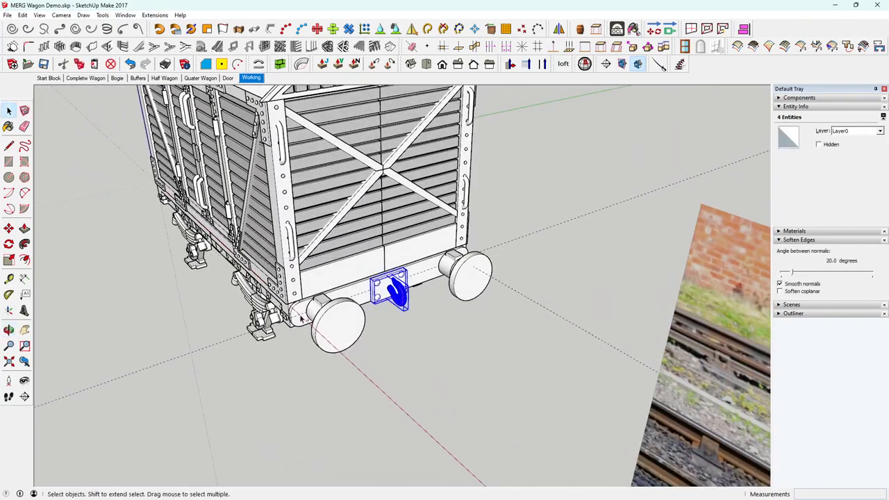
{"action": "left_click", "coordinate": [340, 329], "text": "shift"}
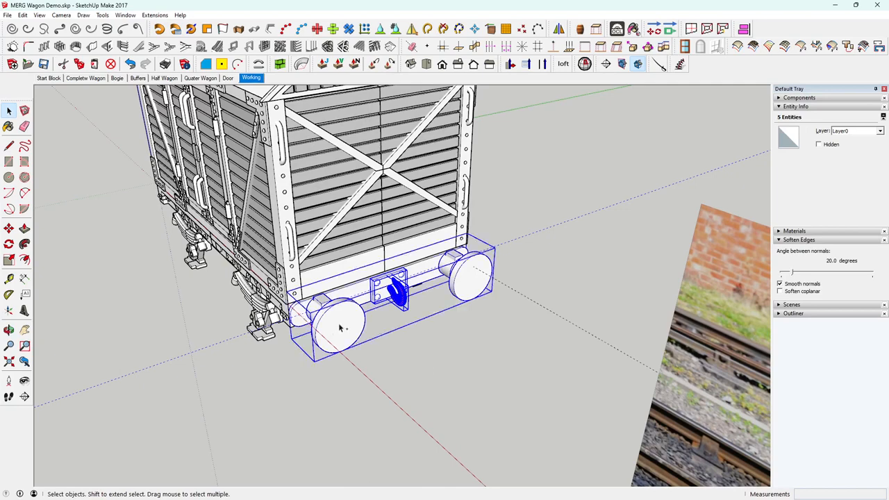
{"action": "right_click", "coordinate": [466, 276]}
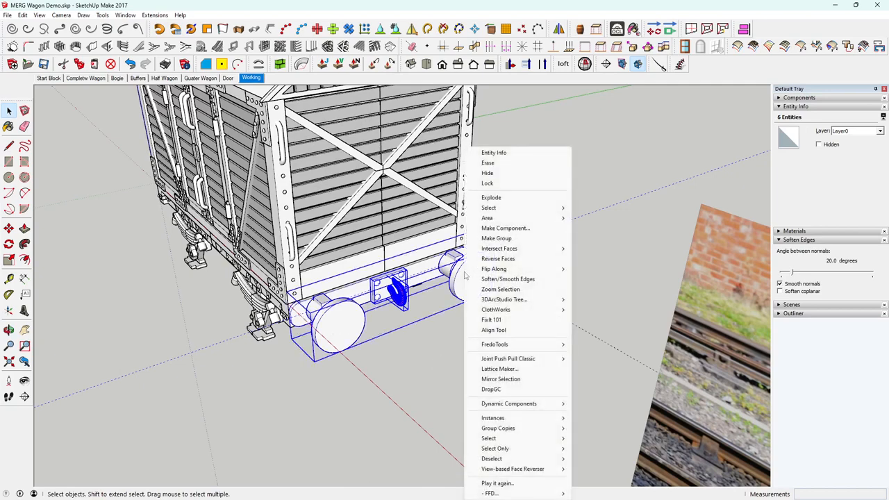
{"action": "left_click", "coordinate": [499, 249]}
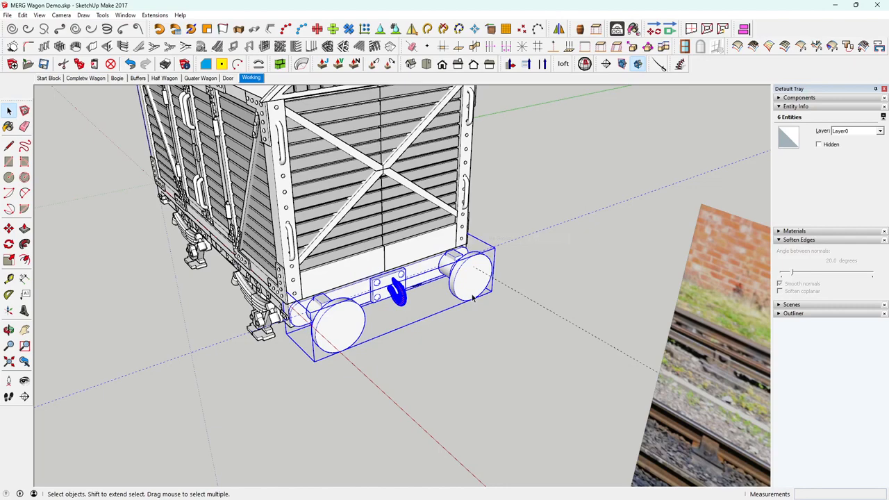
Convert the buffer, plate and hook group into a component named Buffer
{"action": "right_click", "coordinate": [325, 317]}
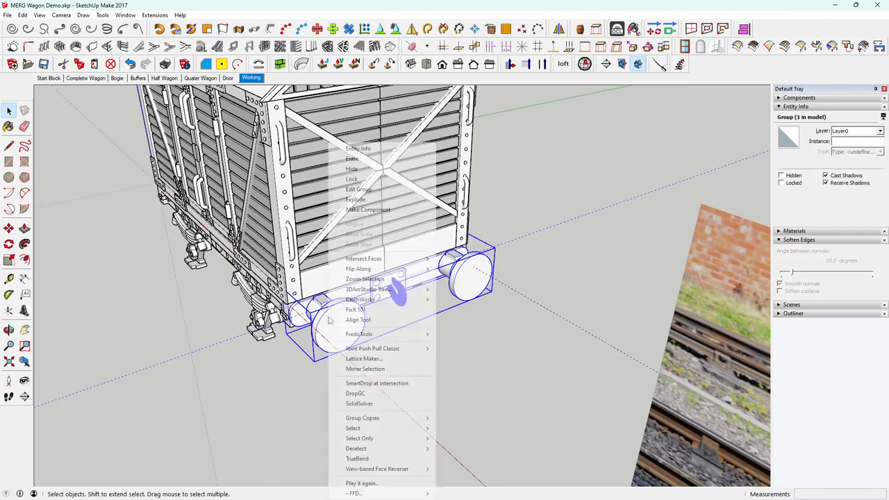
{"action": "left_click", "coordinate": [385, 210]}
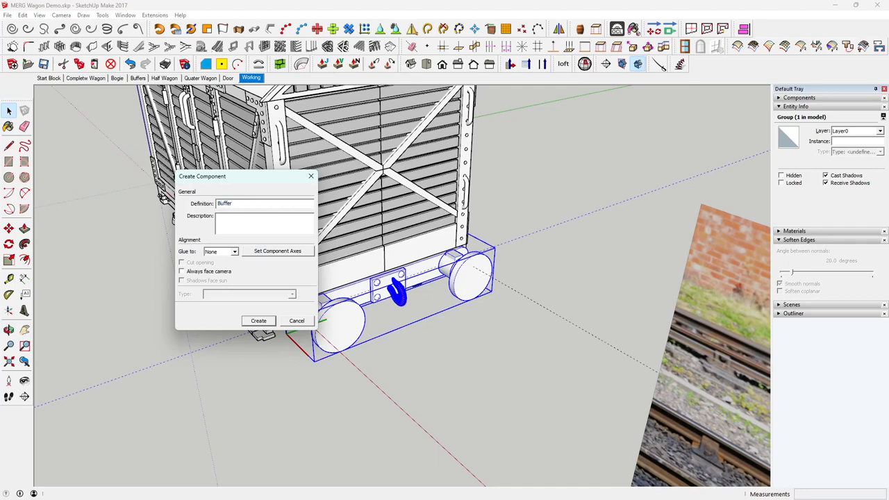
{"action": "type", "text": "Buffer"}
{"action": "key", "text": "Return"}
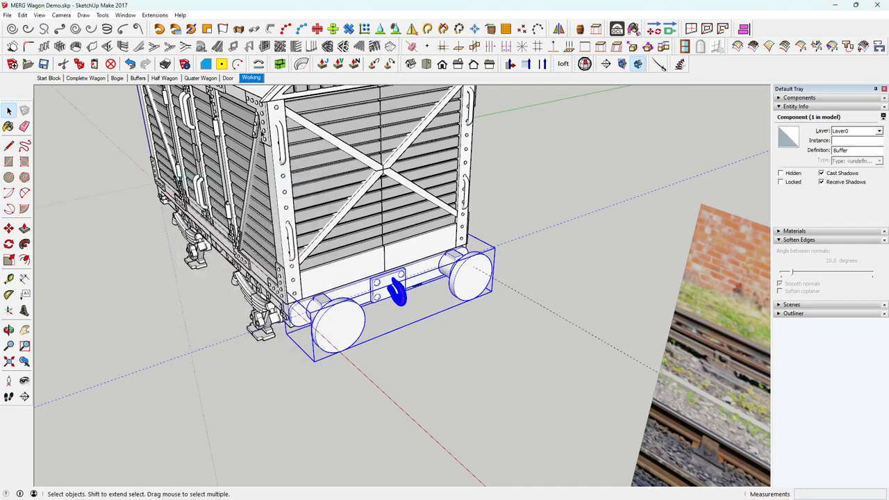
Copy the Buffer component about 68.4 m along the red axis to beyond the wagon's opposite end
{"action": "middle_click_drag", "start_coordinate": [333, 355], "coordinate": [502, 381]}
{"action": "left_click", "coordinate": [502, 381]}
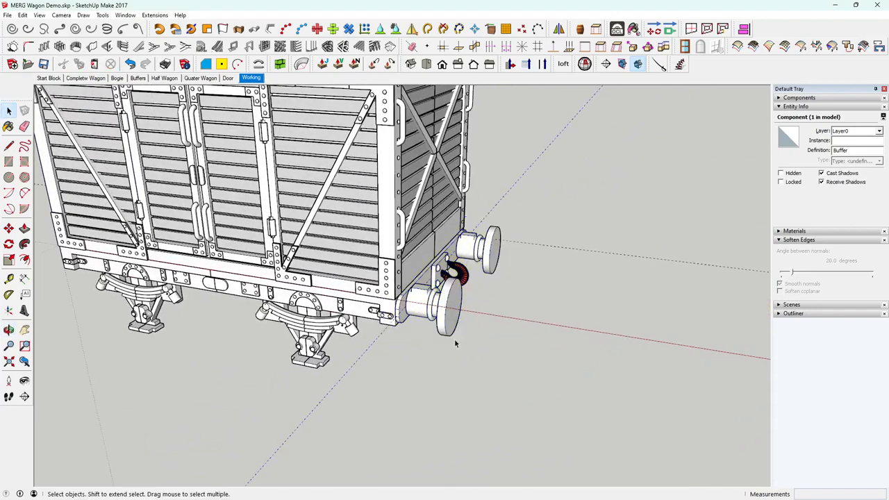
{"action": "left_click", "coordinate": [442, 320]}
{"action": "middle_click_drag", "start_coordinate": [432, 340], "coordinate": [313, 311]}
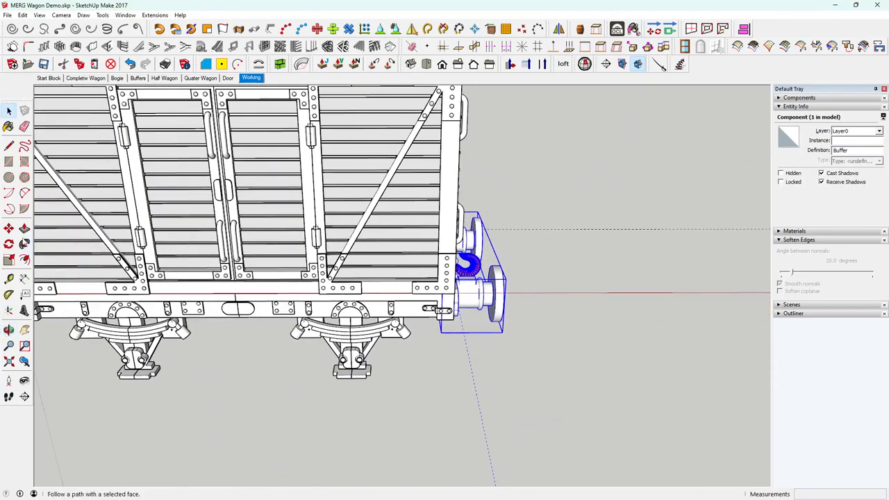
{"action": "left_click", "coordinate": [9, 228]}
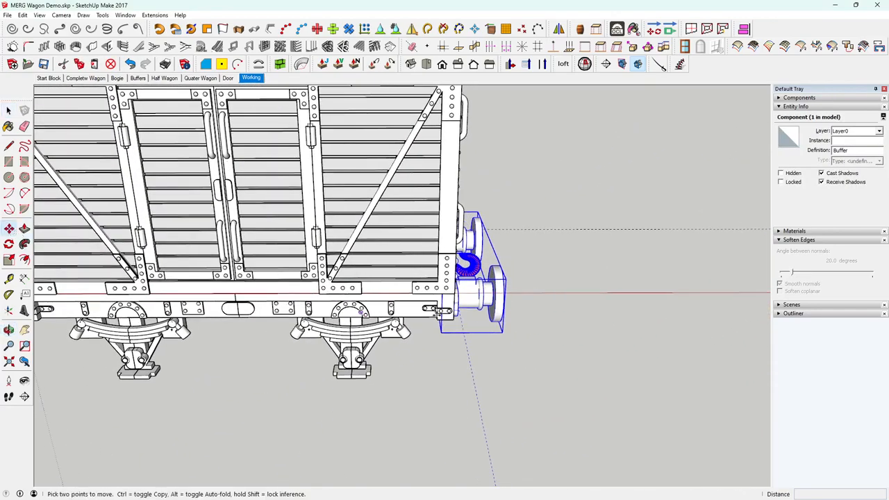
{"action": "key", "text": "ctrl"}
{"action": "left_click", "coordinate": [471, 299]}
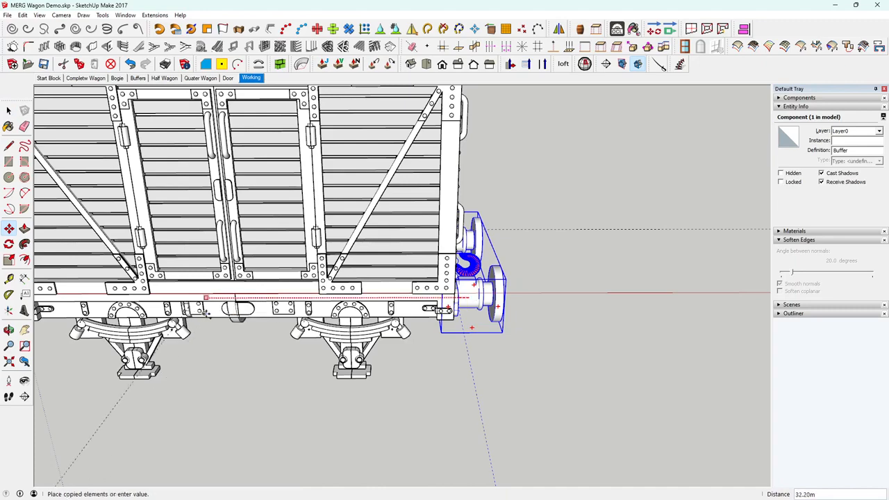
{"action": "middle_click_drag", "start_coordinate": [197, 306], "coordinate": [685, 368], "text": "shift"}
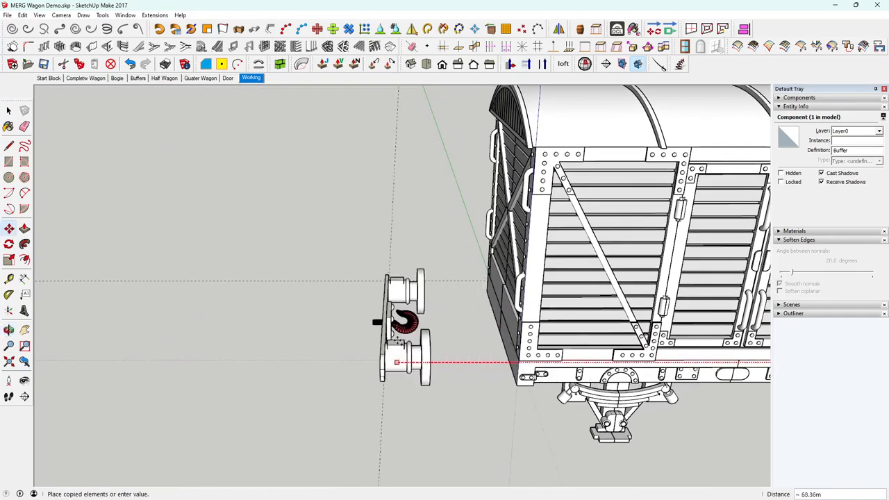
{"action": "left_click", "coordinate": [401, 340]}
Flip the copied Buffer component along its red axis so its buffers face away from the wagon
{"action": "right_click", "coordinate": [399, 361]}
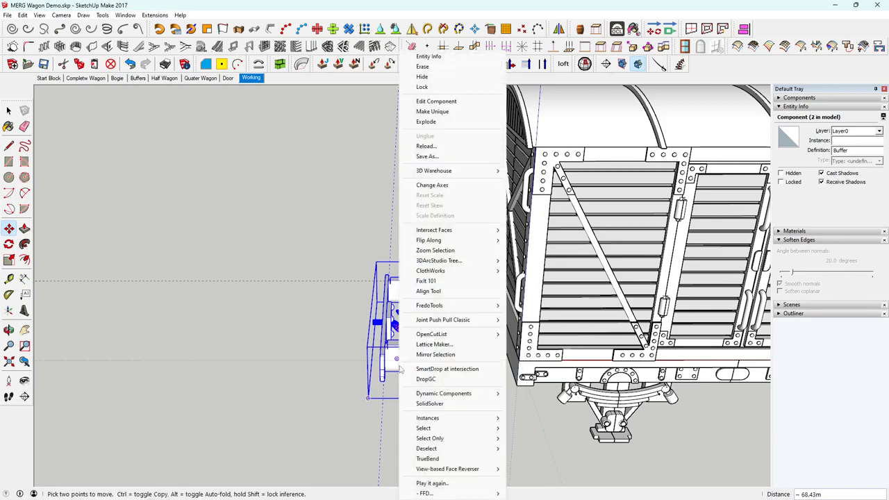
{"action": "mouse_move", "coordinate": [452, 247]}
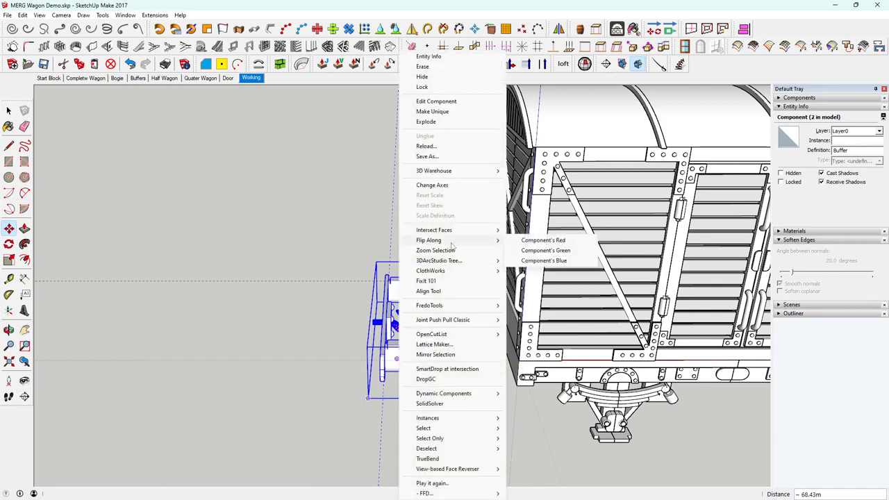
{"action": "left_click", "coordinate": [554, 241]}
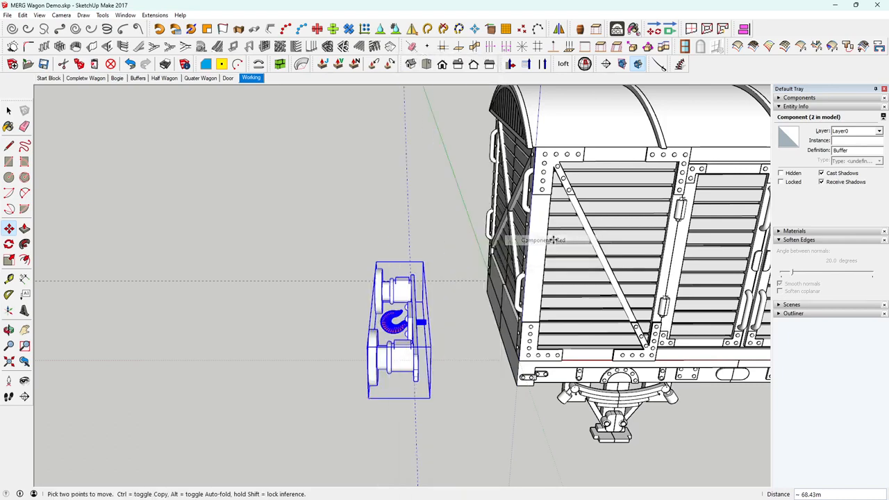
Move the flipped Buffer copy about 11.89 m along the red axis against the wagon's bare end, and deselect it
{"action": "left_click", "coordinate": [417, 361]}
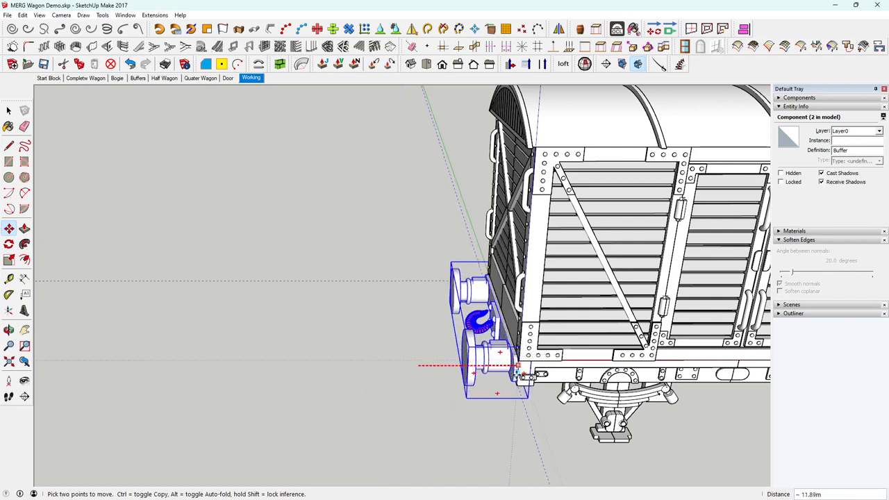
{"action": "left_click", "coordinate": [514, 378]}
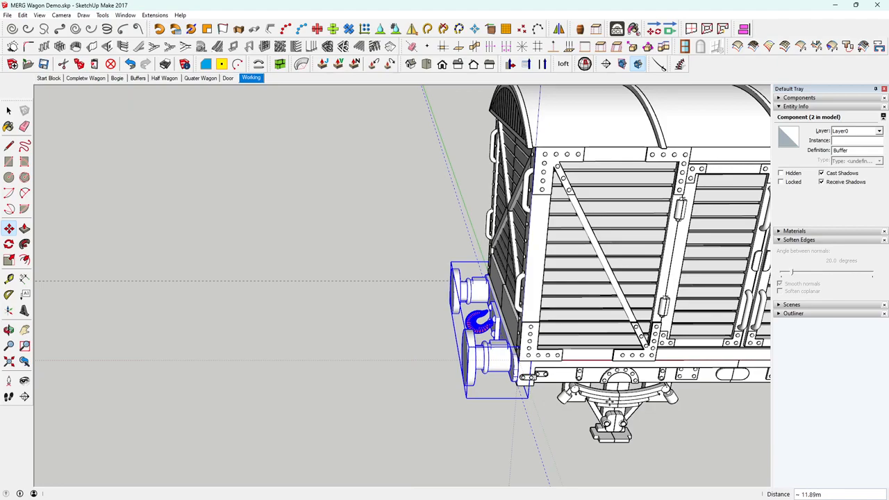
{"action": "middle_click_drag", "start_coordinate": [514, 377], "coordinate": [267, 339]}
{"action": "left_click", "coordinate": [8, 111]}
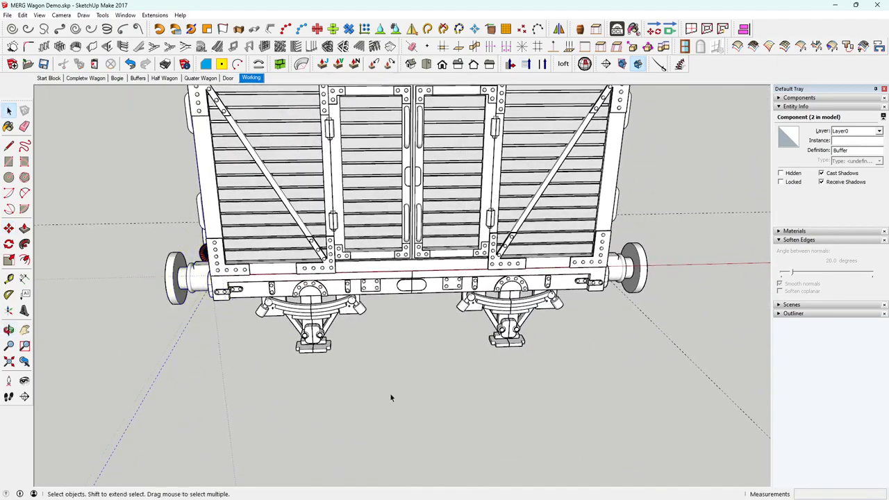
{"action": "left_click", "coordinate": [390, 398]}
{"action": "middle_click_drag", "start_coordinate": [391, 397], "coordinate": [570, 347]}
{"action": "scroll", "coordinate": [337, 363], "scroll_direction": "down", "scroll_amount": 4}
{"action": "scroll", "coordinate": [383, 308], "scroll_direction": "up", "scroll_amount": 4}
{"action": "middle_click_drag", "start_coordinate": [396, 351], "coordinate": [257, 369]}
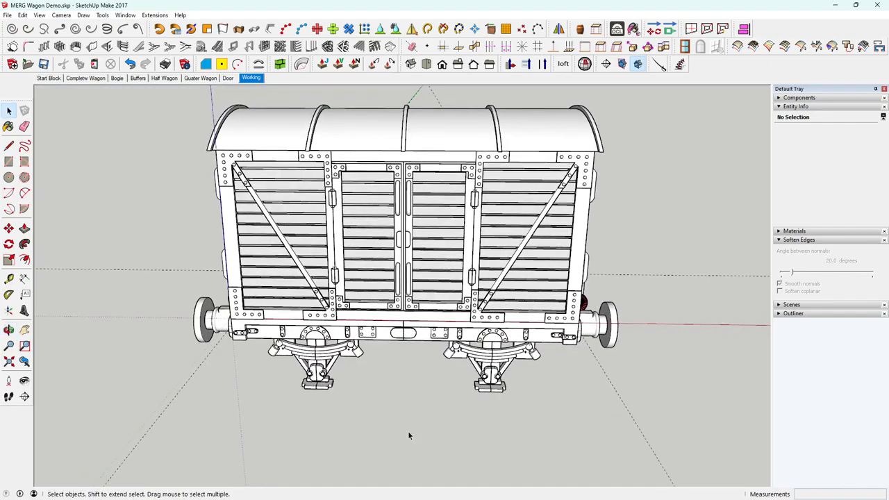